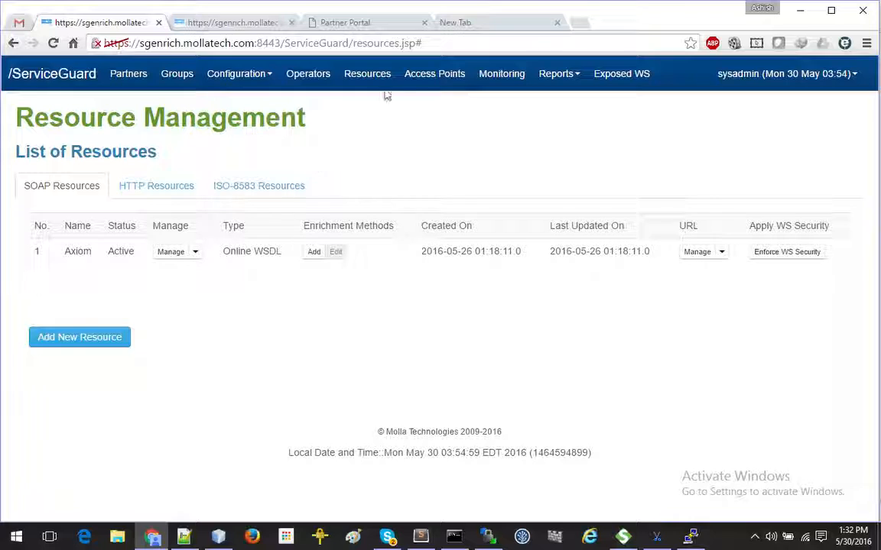
Step: In the blank new tab, enter the xpaydemo XPAYConnectorServiceInterfaceImpl?wsdl address in the address bar
{"action": "left_click", "coordinate": [474, 23]}
{"action": "left_click", "coordinate": [642, 40]}
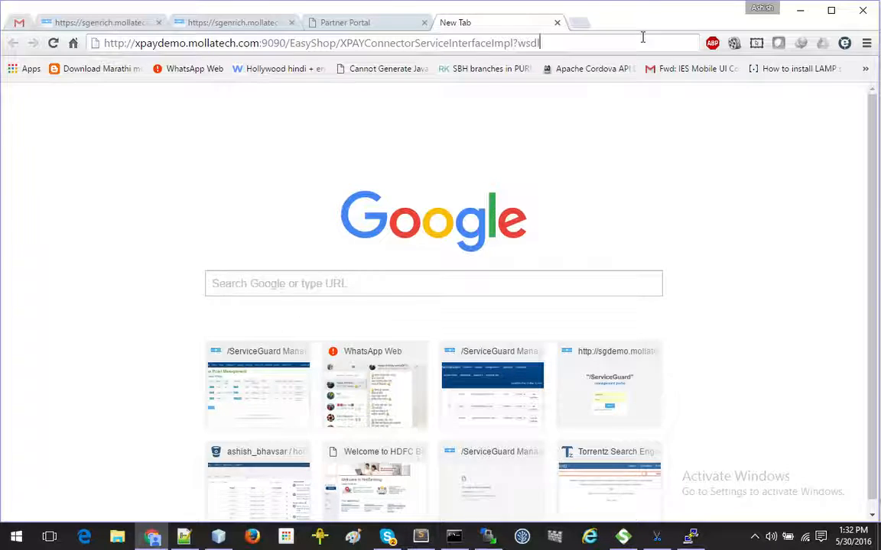
Step: Load the XPAY connector WSDL, browse its operations, select its URL and go back to ServiceGuard
{"action": "key", "text": "Return"}
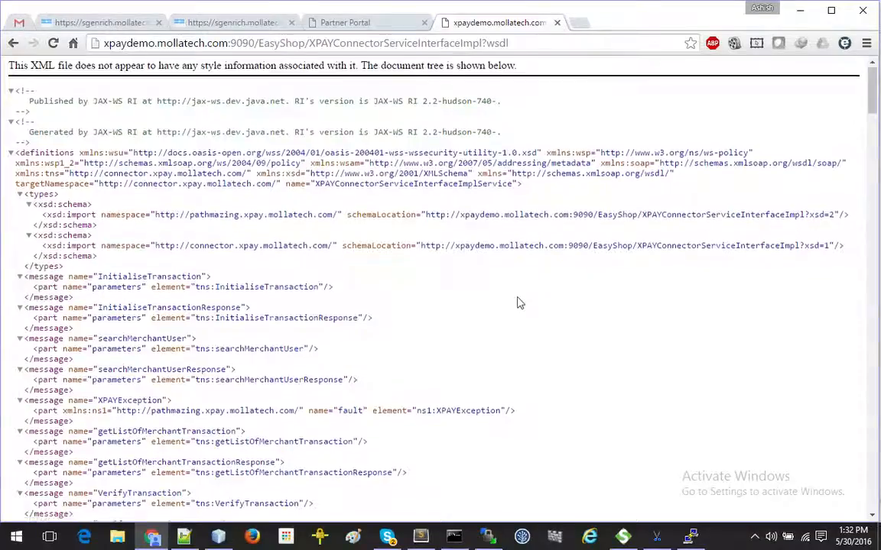
{"action": "scroll", "coordinate": [516, 304], "scroll_direction": "down", "scroll_amount": 15}
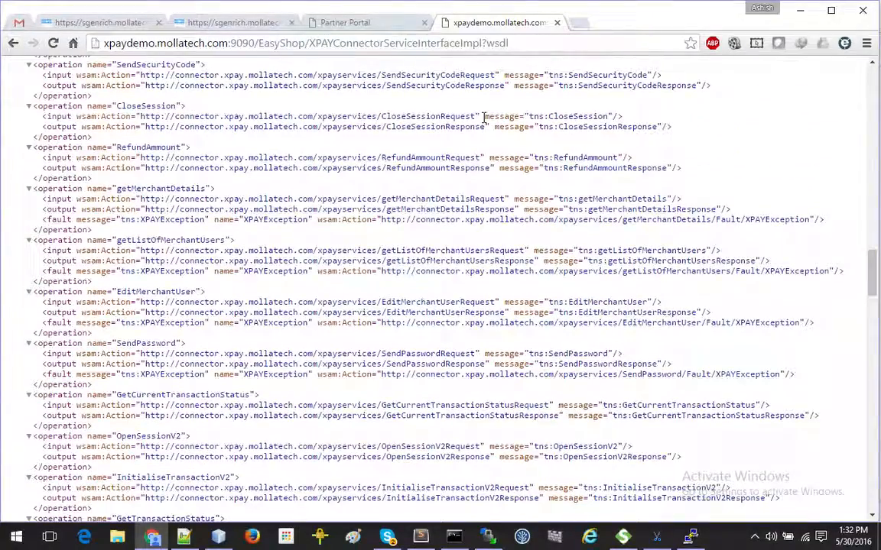
{"action": "scroll", "coordinate": [483, 118], "scroll_direction": "down", "scroll_amount": 3}
{"action": "scroll", "coordinate": [475, 156], "scroll_direction": "down", "scroll_amount": 1}
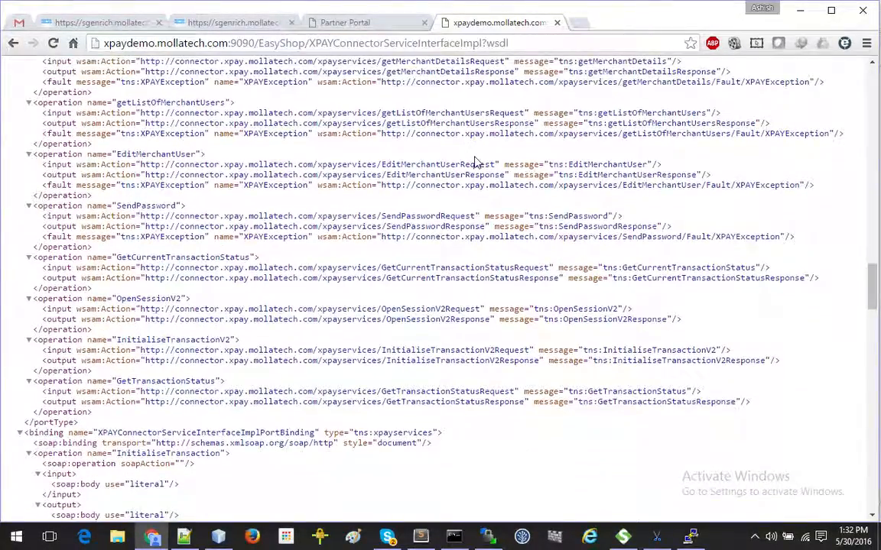
{"action": "left_click", "coordinate": [198, 43]}
{"action": "key", "text": "ctrl+c"}
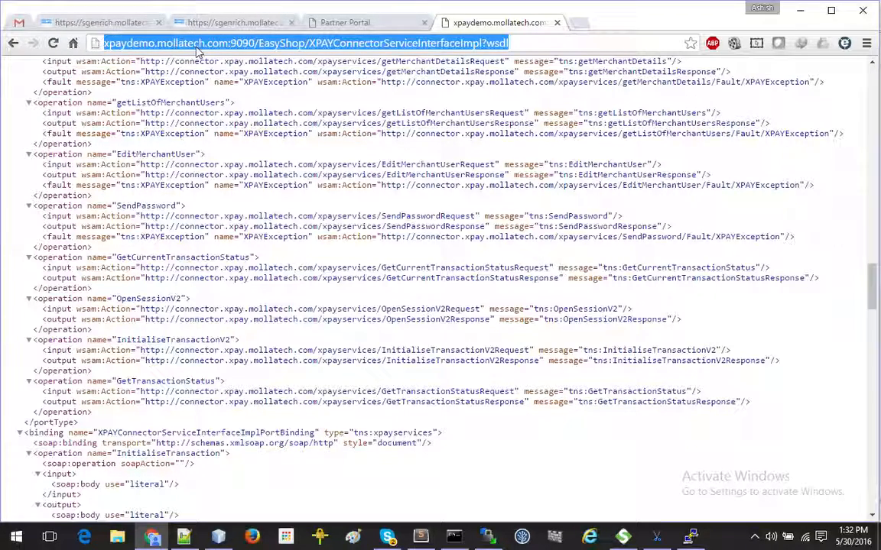
{"action": "left_click", "coordinate": [107, 23]}
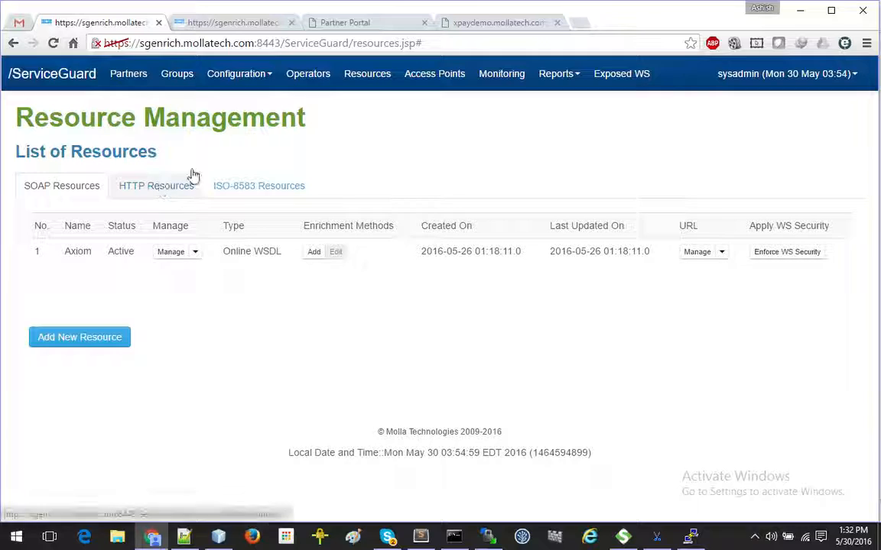
Step: Start a new resource named XPAYTest, keeping the Remote WSDL (Online SOAP) type
{"action": "left_click", "coordinate": [107, 337]}
{"action": "left_click", "coordinate": [476, 162]}
{"action": "type", "text": "XPAYTest"}
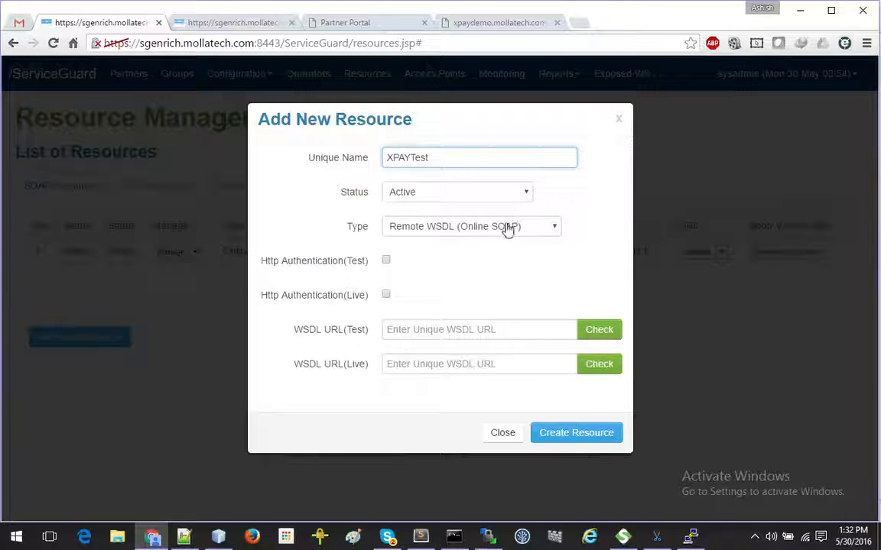
{"action": "left_click", "coordinate": [507, 228]}
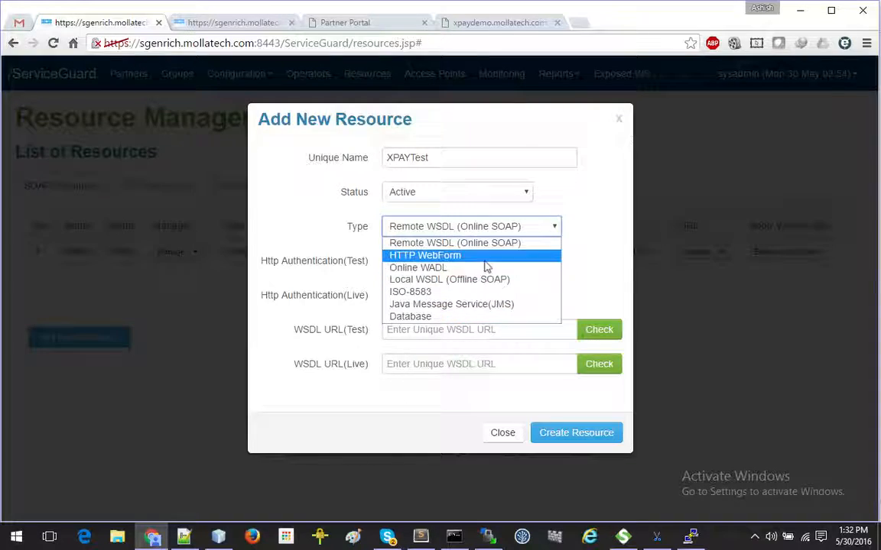
{"action": "left_click", "coordinate": [498, 332]}
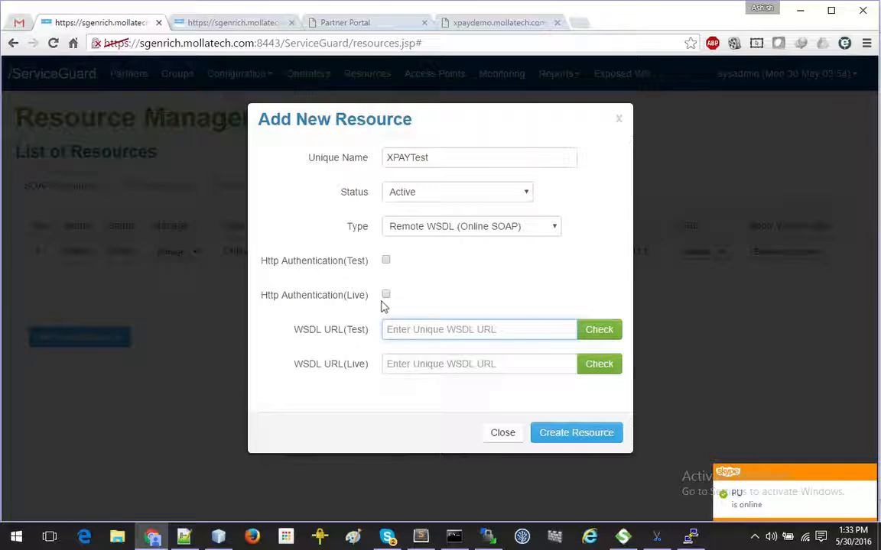
Step: Fill and check the XPAY connector address as both test and live WSDL, then create the resource
{"action": "left_click", "coordinate": [404, 330]}
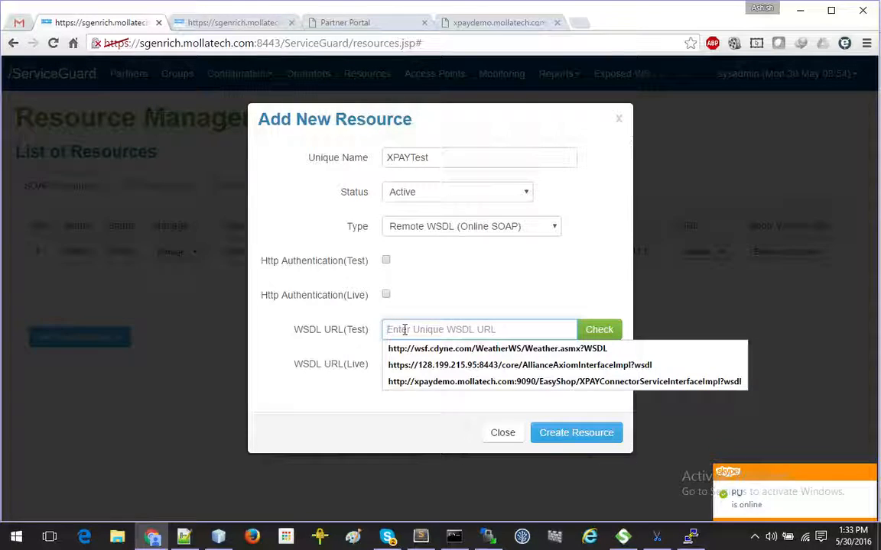
{"action": "left_click", "coordinate": [536, 381]}
{"action": "left_click", "coordinate": [599, 329]}
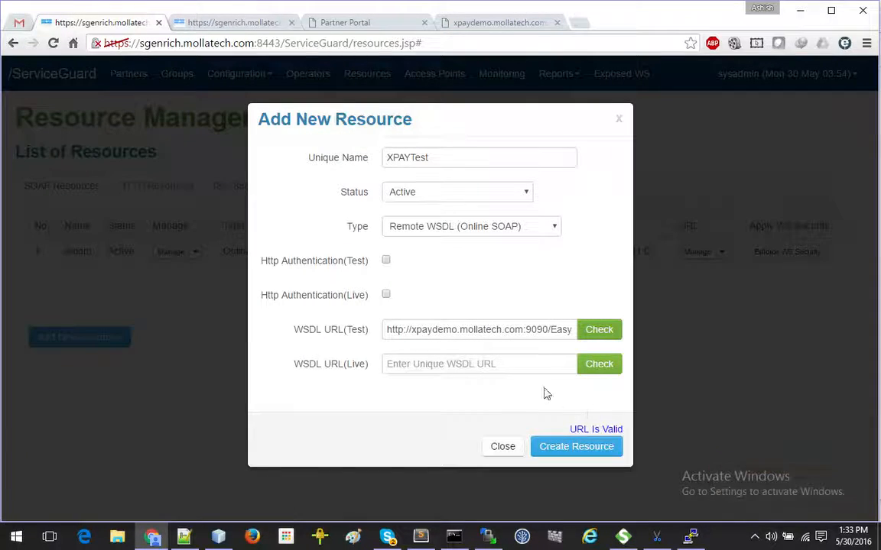
{"action": "left_click", "coordinate": [526, 367]}
{"action": "key", "text": "ctrl+v"}
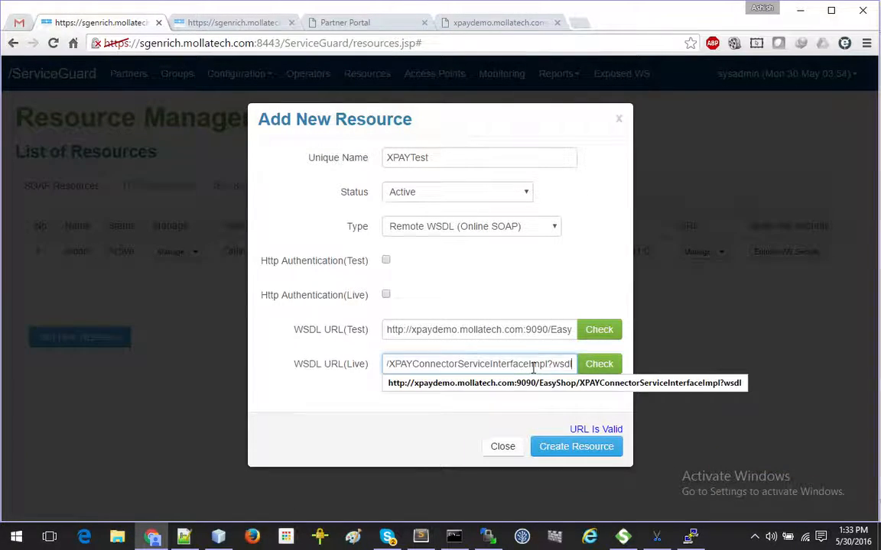
{"action": "left_click", "coordinate": [601, 366]}
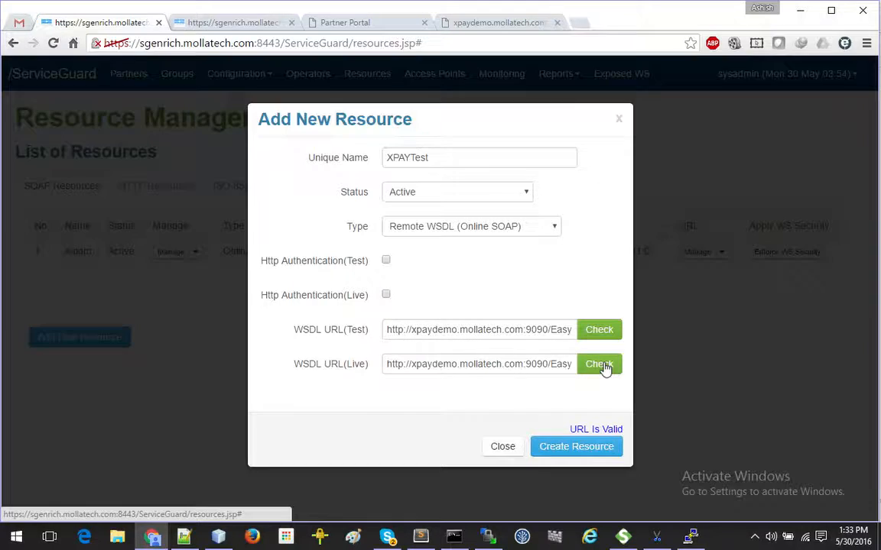
{"action": "left_click_drag", "start_coordinate": [433, 330], "coordinate": [504, 330]}
{"action": "left_click_drag", "start_coordinate": [428, 364], "coordinate": [510, 363]}
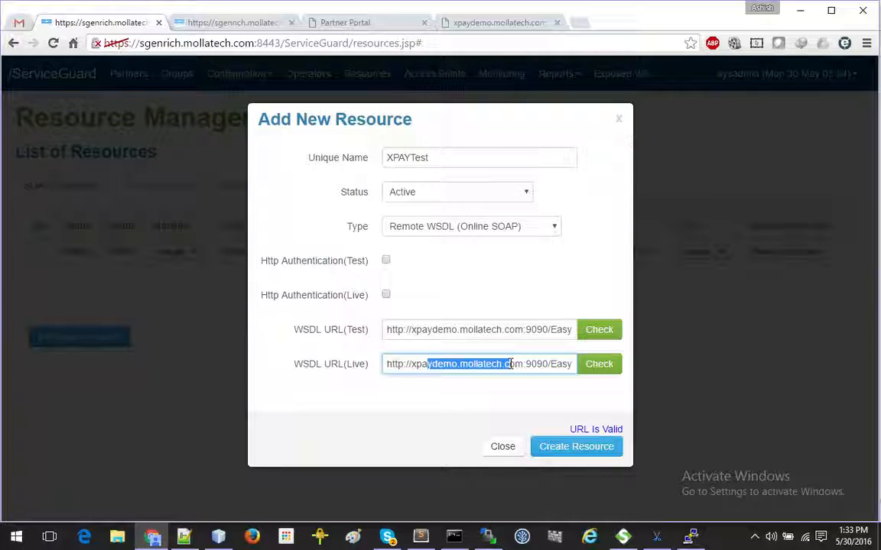
{"action": "left_click", "coordinate": [560, 450]}
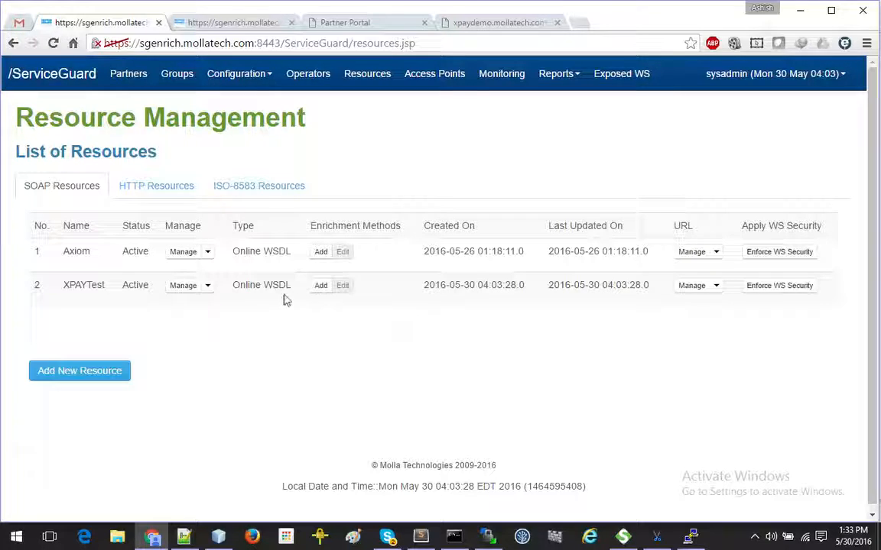
{"action": "left_click", "coordinate": [207, 289]}
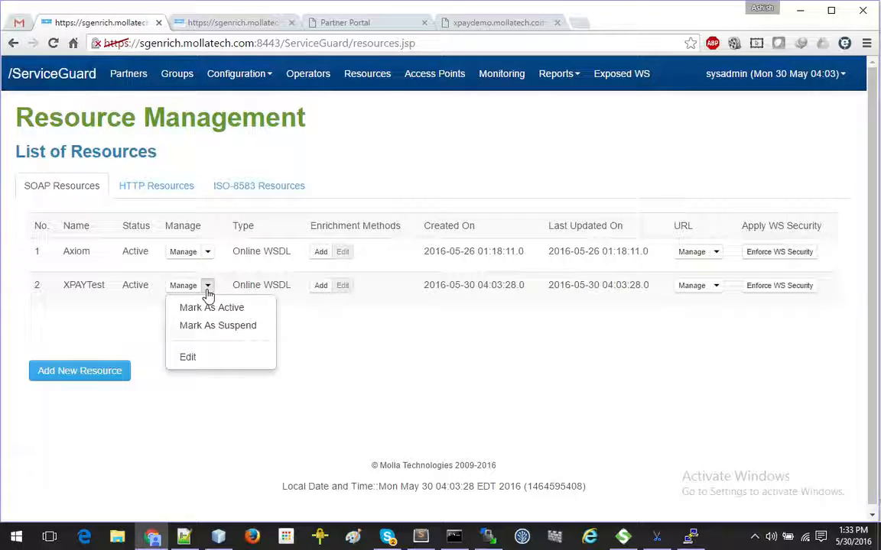
{"action": "left_click", "coordinate": [184, 358]}
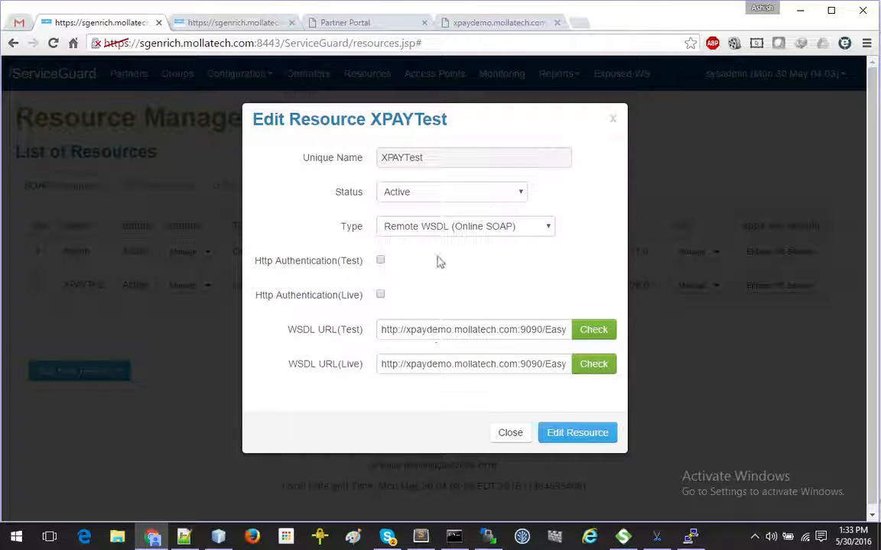
{"action": "left_click", "coordinate": [509, 435]}
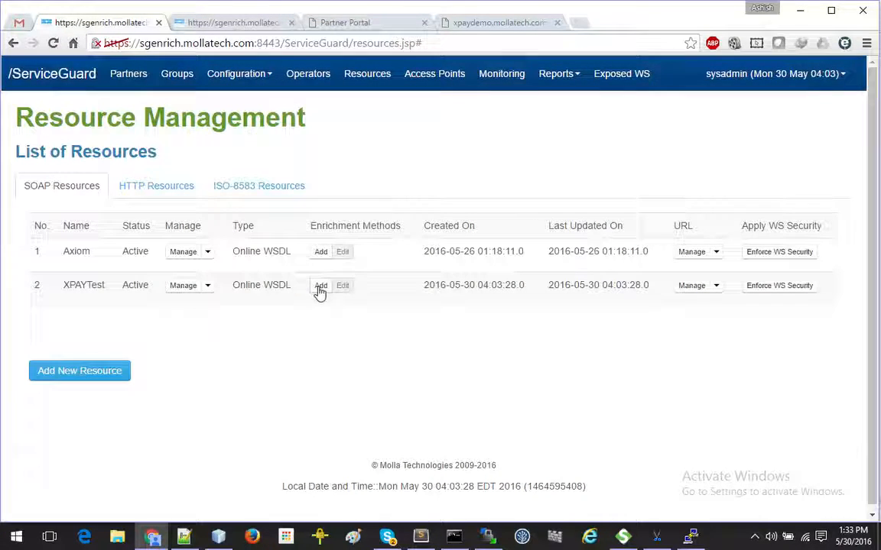
{"action": "left_click", "coordinate": [716, 285]}
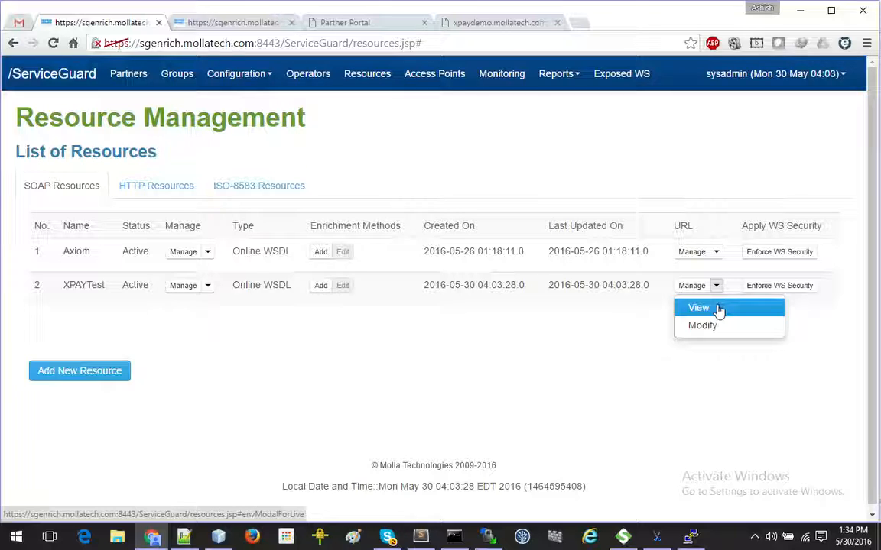
{"action": "left_click", "coordinate": [761, 329]}
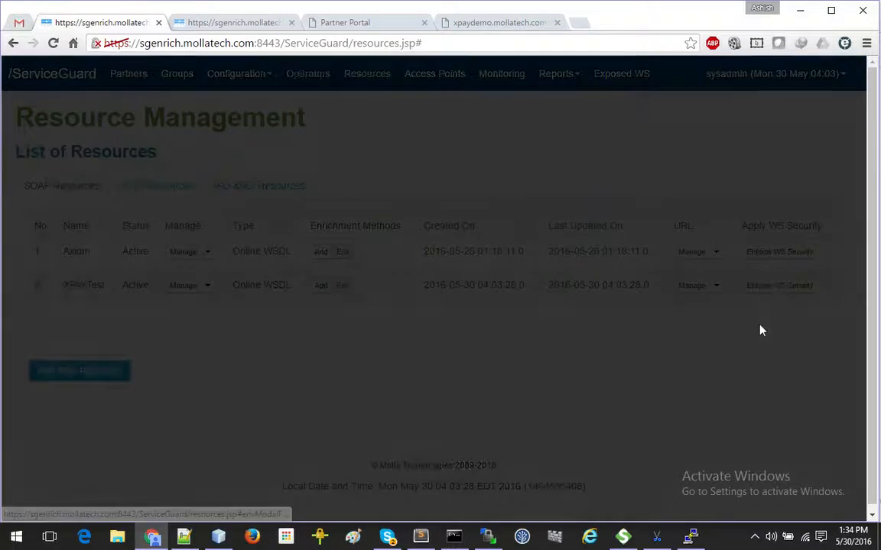
{"action": "left_click", "coordinate": [548, 227]}
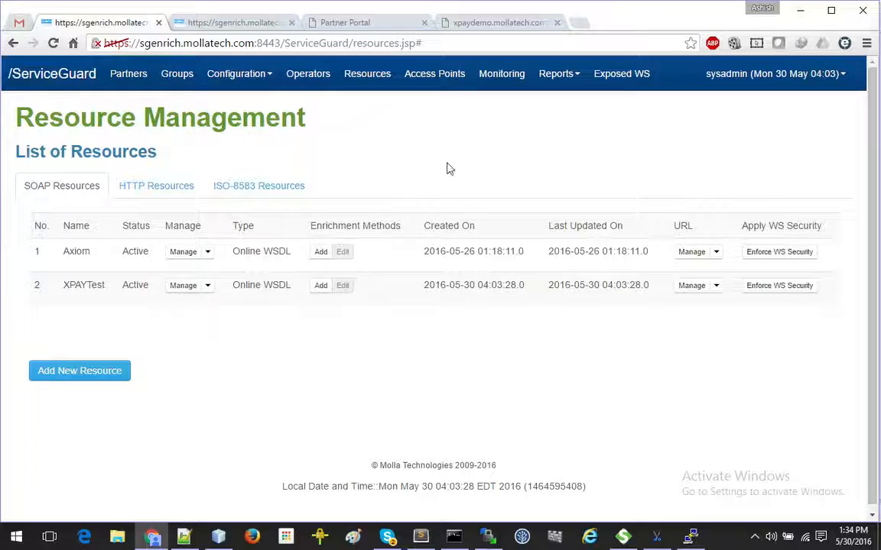
Step: Clear the previous response text in the Partner Portal API console
{"action": "left_click", "coordinate": [252, 26]}
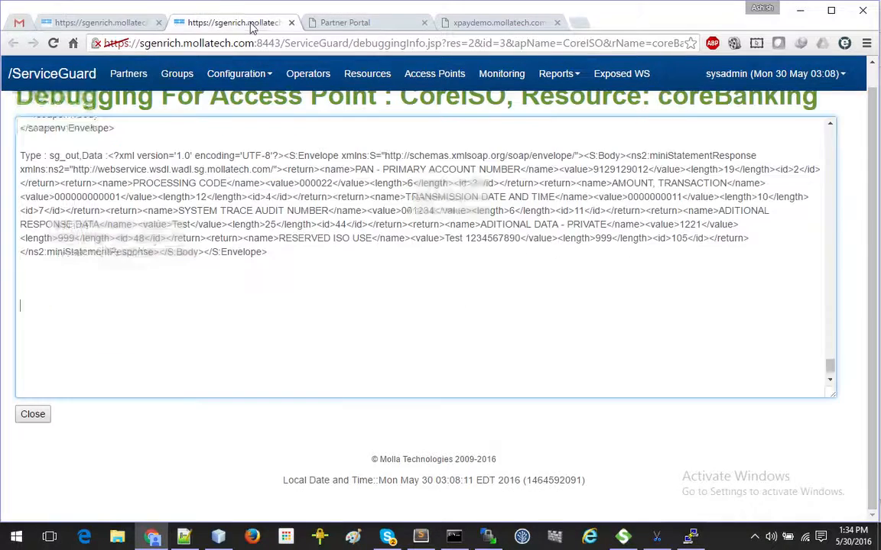
{"action": "scroll", "coordinate": [340, 280], "scroll_direction": "up", "scroll_amount": 2}
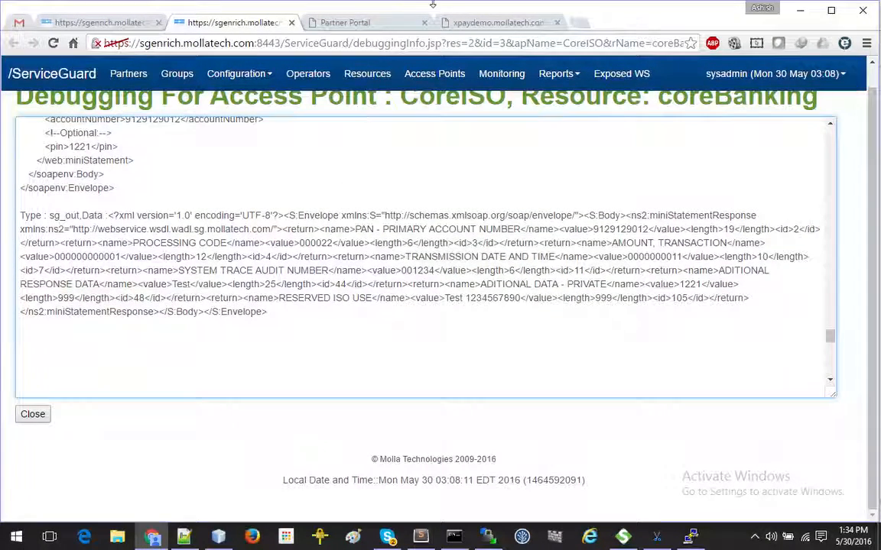
{"action": "mouse_move", "coordinate": [378, 25]}
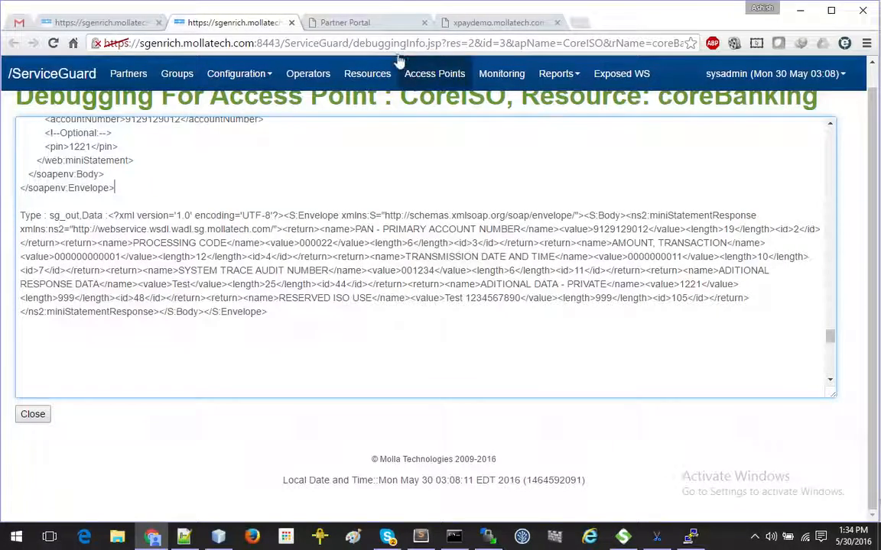
{"action": "left_click", "coordinate": [391, 23]}
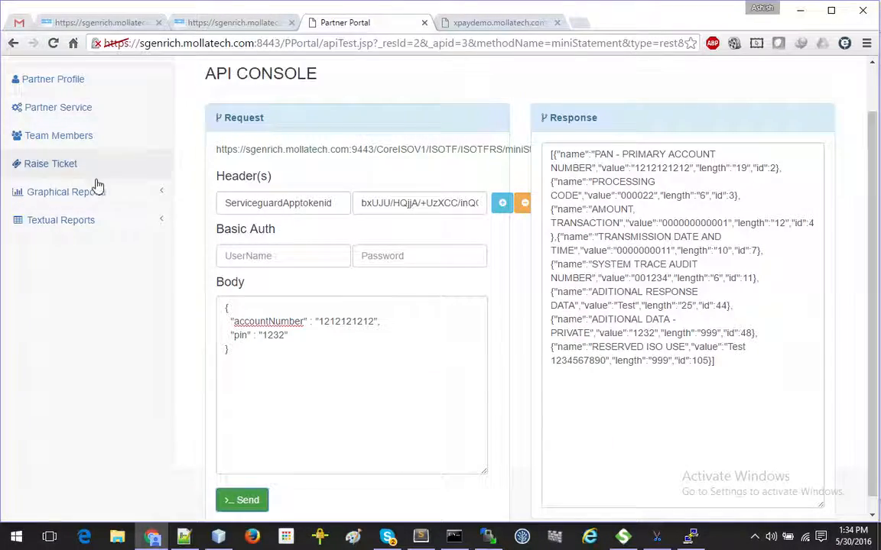
{"action": "scroll", "coordinate": [95, 184], "scroll_direction": "up", "scroll_amount": 1}
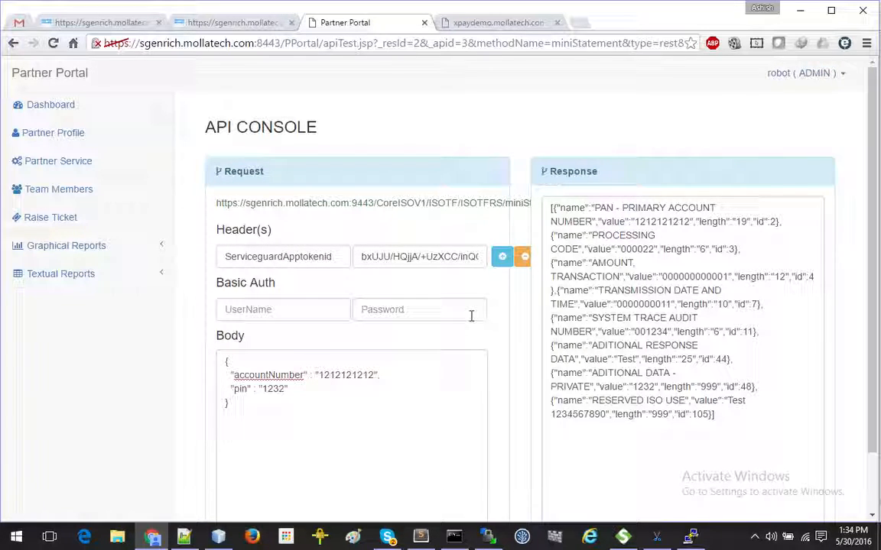
{"action": "scroll", "coordinate": [472, 316], "scroll_direction": "down", "scroll_amount": 1}
{"action": "left_click_drag", "start_coordinate": [727, 358], "coordinate": [544, 138]}
{"action": "key", "text": "Delete"}
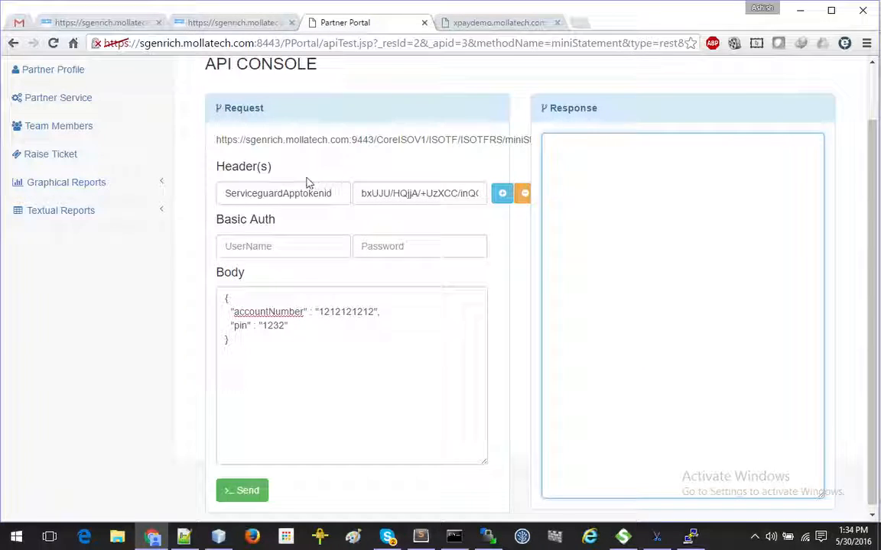
Step: Inspect the token header name and value in the request headers
{"action": "scroll", "coordinate": [428, 311], "scroll_direction": "up", "scroll_amount": 1}
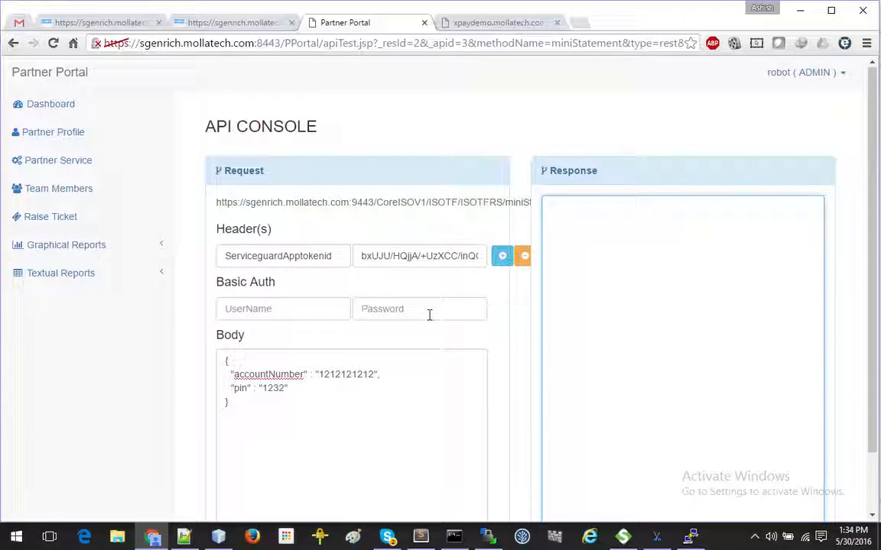
{"action": "double_click", "coordinate": [298, 257]}
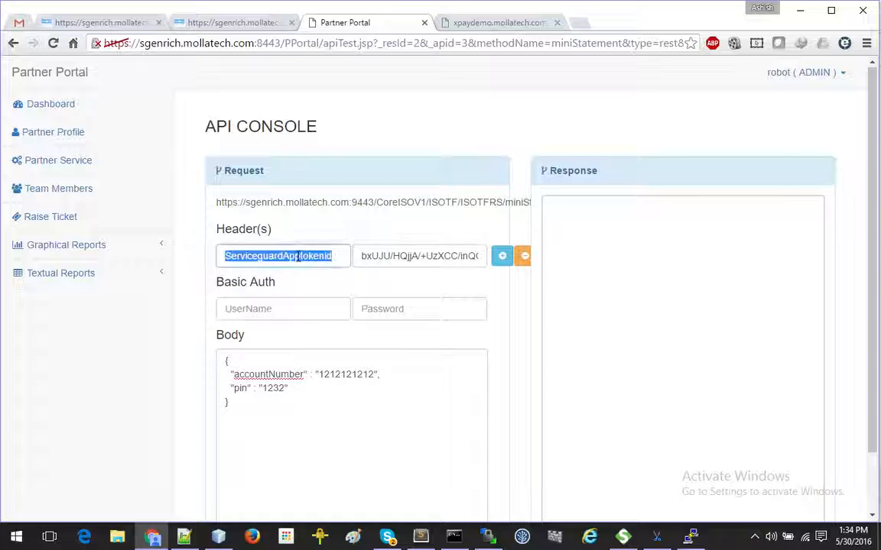
{"action": "left_click", "coordinate": [412, 257]}
{"action": "left_click_drag", "start_coordinate": [384, 256], "coordinate": [478, 257]}
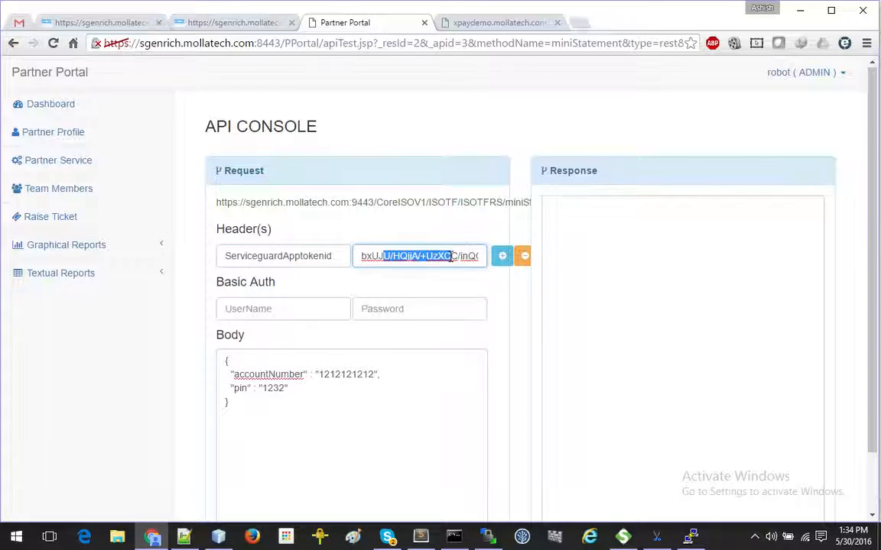
{"action": "left_click_drag", "start_coordinate": [363, 258], "coordinate": [476, 255]}
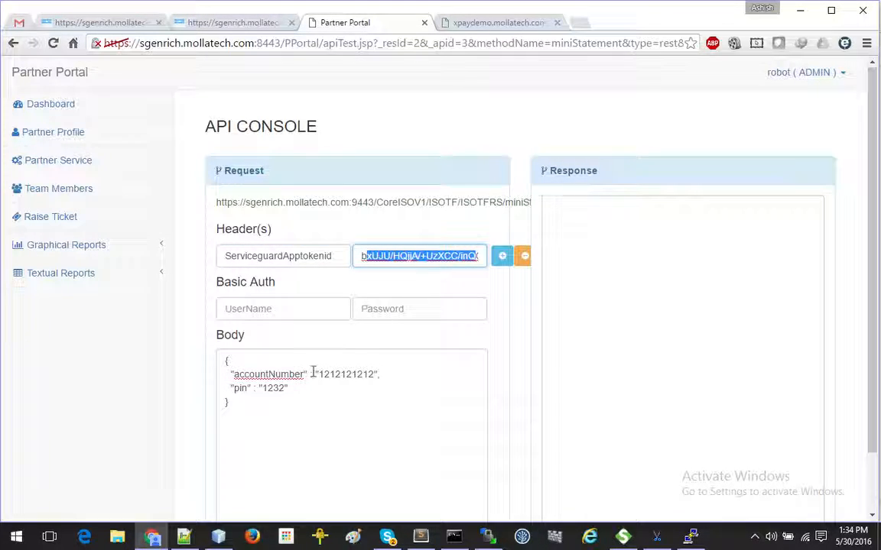
Step: Edit the accountNumber in the request Body, replacing digits with 4, and send the miniStatement request
{"action": "left_click", "coordinate": [295, 405]}
{"action": "scroll", "coordinate": [306, 390], "scroll_direction": "down", "scroll_amount": 1}
{"action": "left_click", "coordinate": [364, 306]}
{"action": "key", "text": "BackSpace"}
{"action": "key", "text": "BackSpace"}
{"action": "type", "text": "45"}
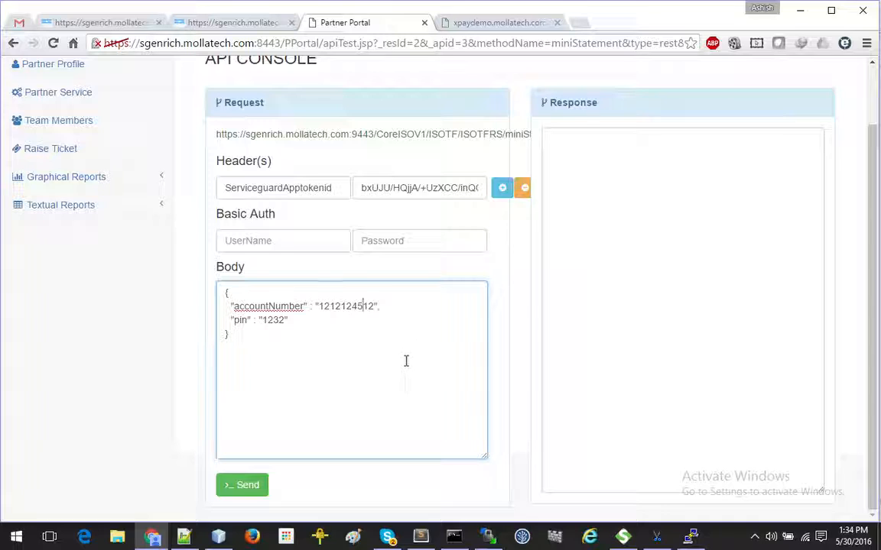
{"action": "left_click", "coordinate": [253, 488]}
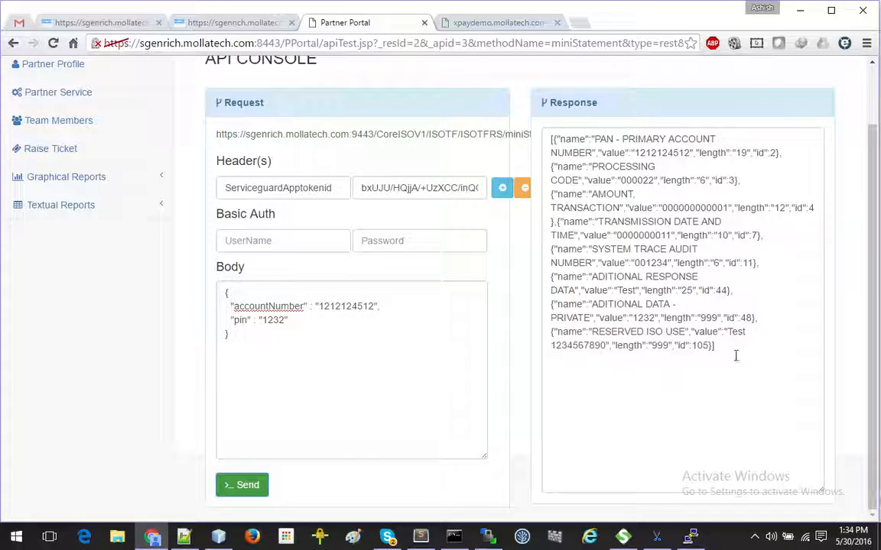
Step: Review the returned ISO field data, check the debugging log, and bring up the ISO terminal
{"action": "left_click_drag", "start_coordinate": [574, 140], "coordinate": [722, 353]}
{"action": "left_click", "coordinate": [668, 506]}
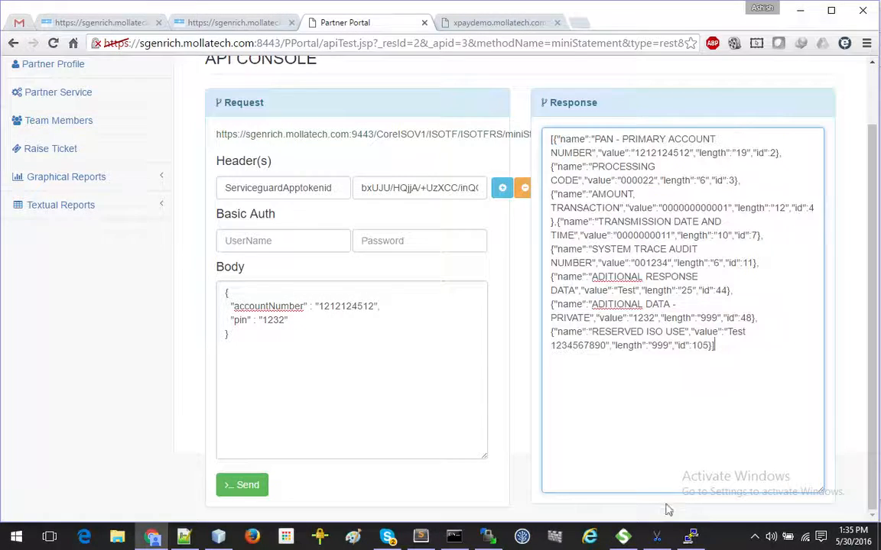
{"action": "left_click", "coordinate": [691, 537]}
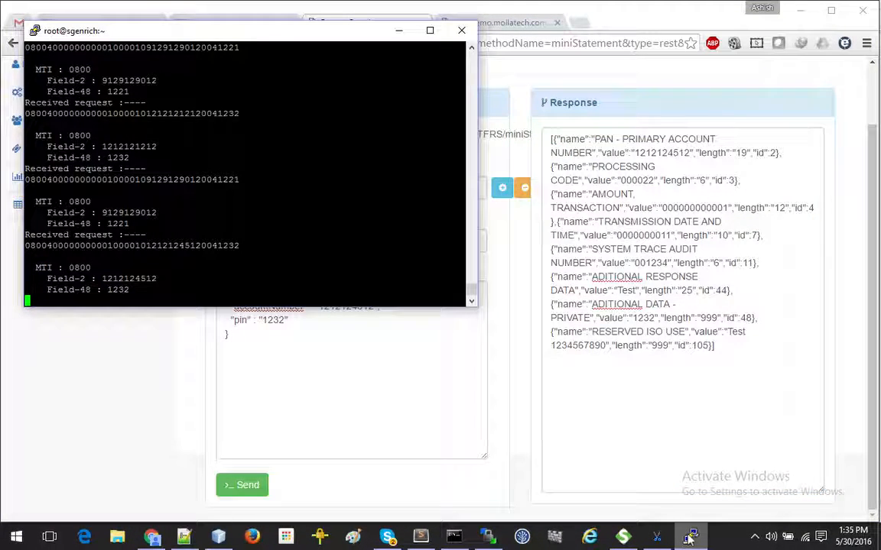
{"action": "left_click", "coordinate": [152, 538]}
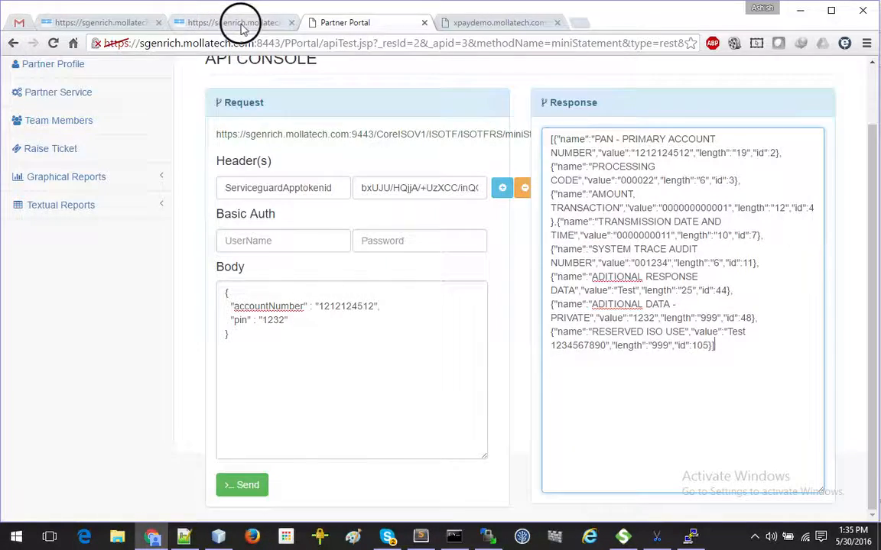
{"action": "left_click", "coordinate": [238, 22]}
{"action": "scroll", "coordinate": [256, 336], "scroll_direction": "up", "scroll_amount": 1}
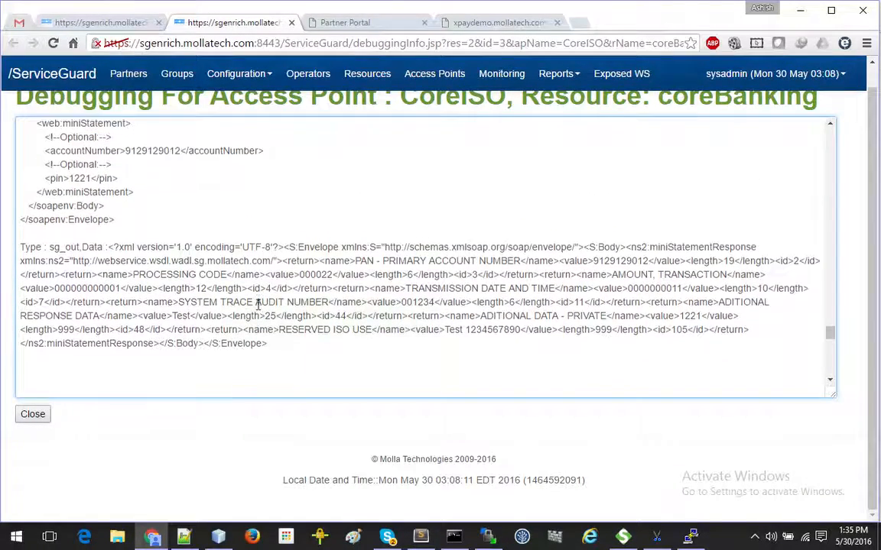
{"action": "scroll", "coordinate": [295, 320], "scroll_direction": "down", "scroll_amount": 2}
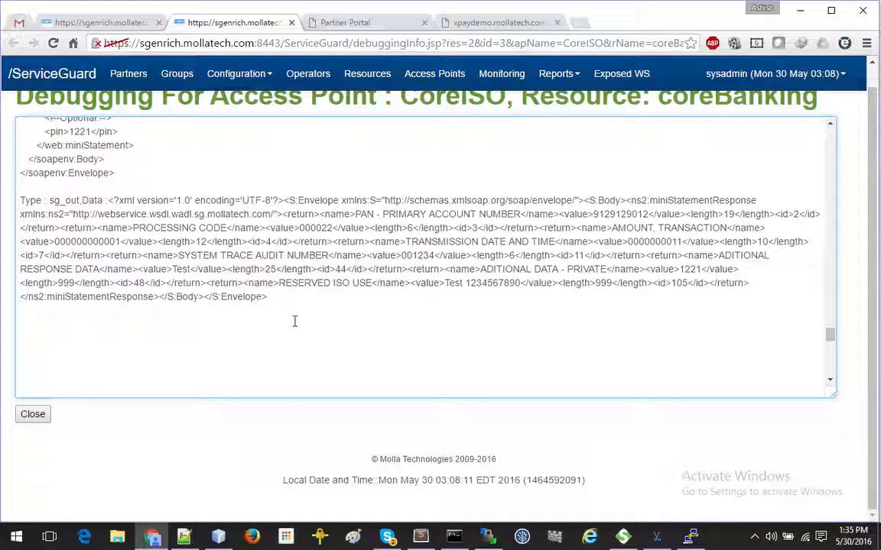
{"action": "left_click", "coordinate": [691, 537]}
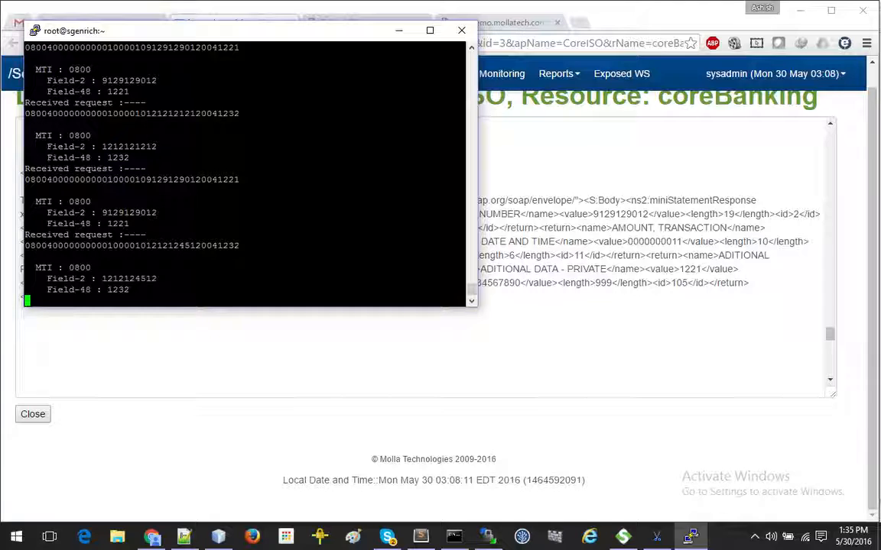
Step: Highlight the newest request's Field-2, Field-48 and raw ISO line in PuTTY, then return to Chrome
{"action": "left_click_drag", "start_coordinate": [72, 257], "coordinate": [113, 257]}
{"action": "left_click", "coordinate": [165, 251]}
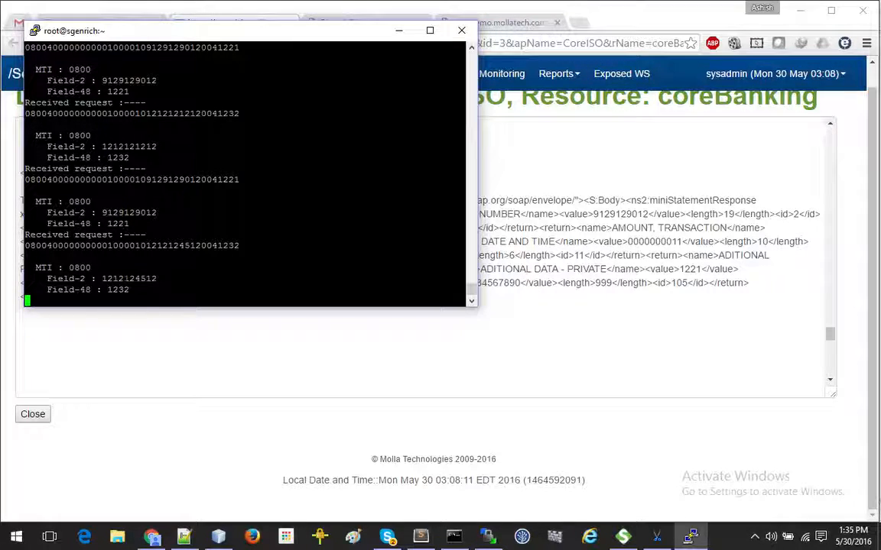
{"action": "double_click", "coordinate": [128, 278]}
{"action": "double_click", "coordinate": [119, 290]}
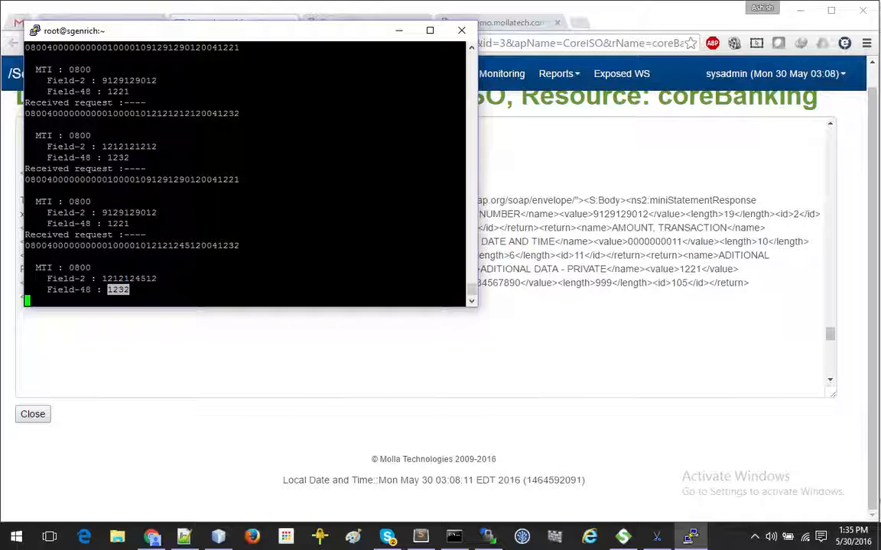
{"action": "double_click", "coordinate": [158, 245]}
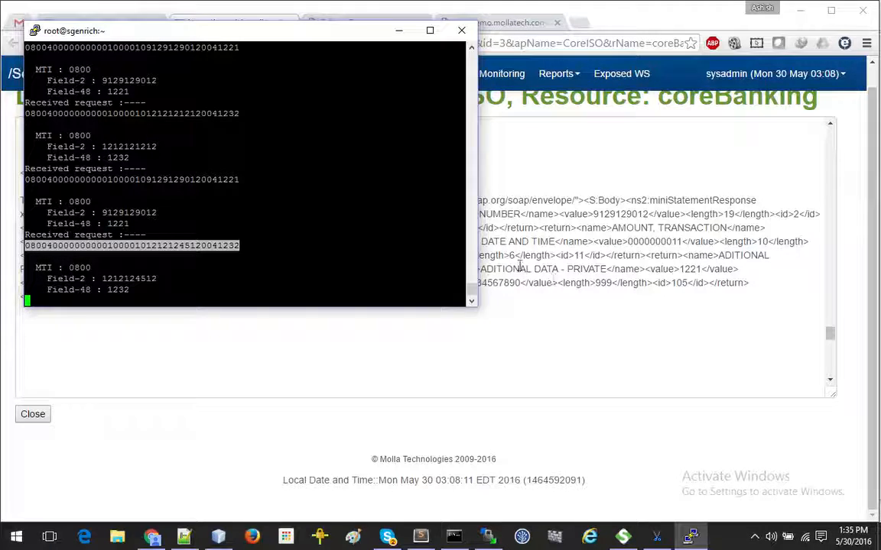
{"action": "left_click", "coordinate": [570, 327]}
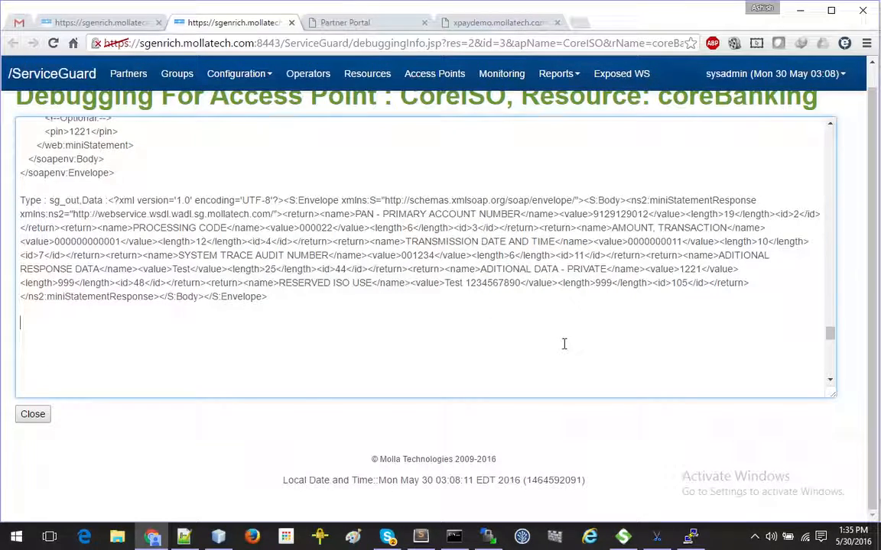
{"action": "scroll", "coordinate": [564, 344], "scroll_direction": "down", "scroll_amount": 8}
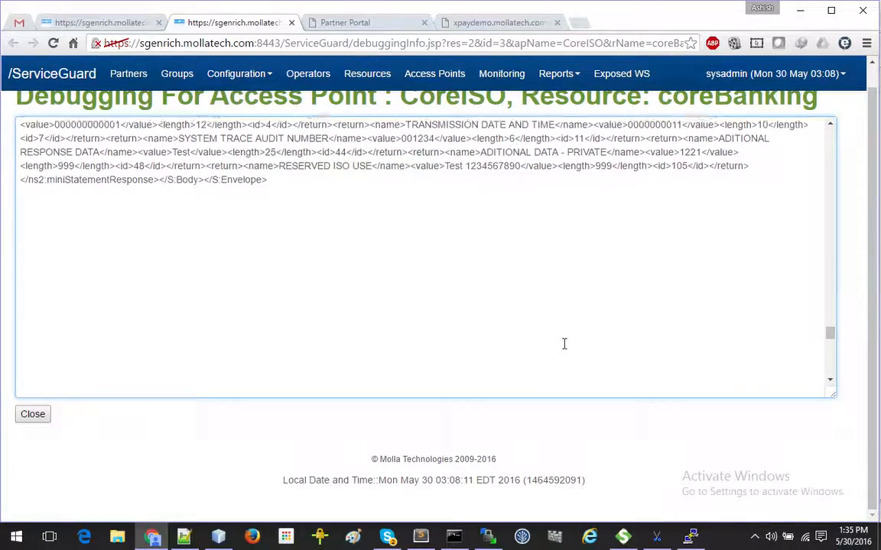
{"action": "scroll", "coordinate": [564, 344], "scroll_direction": "down", "scroll_amount": 2}
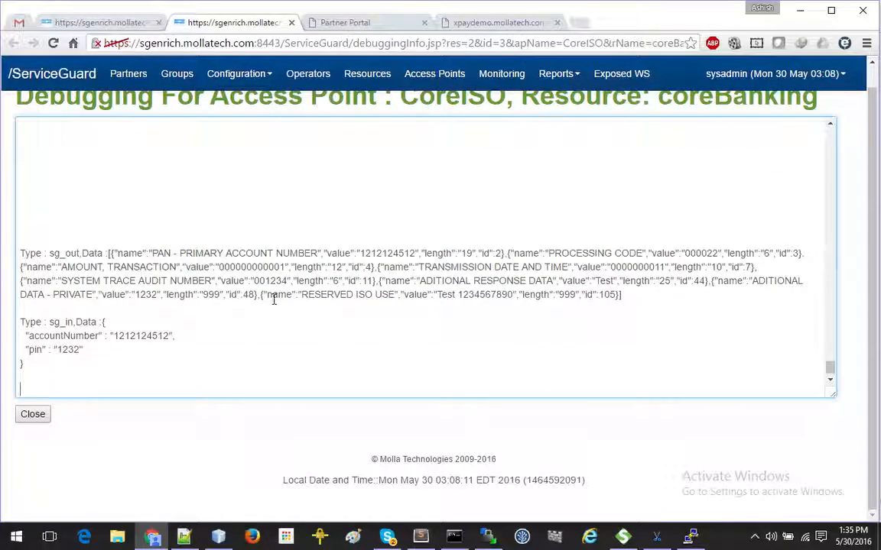
{"action": "left_click_drag", "start_coordinate": [61, 253], "coordinate": [175, 365]}
{"action": "left_click", "coordinate": [183, 366]}
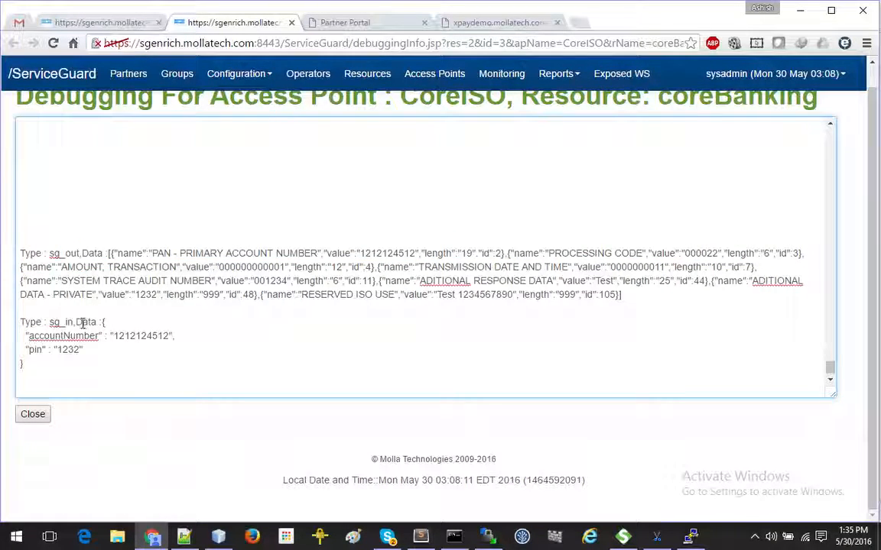
{"action": "left_click_drag", "start_coordinate": [154, 253], "coordinate": [303, 296]}
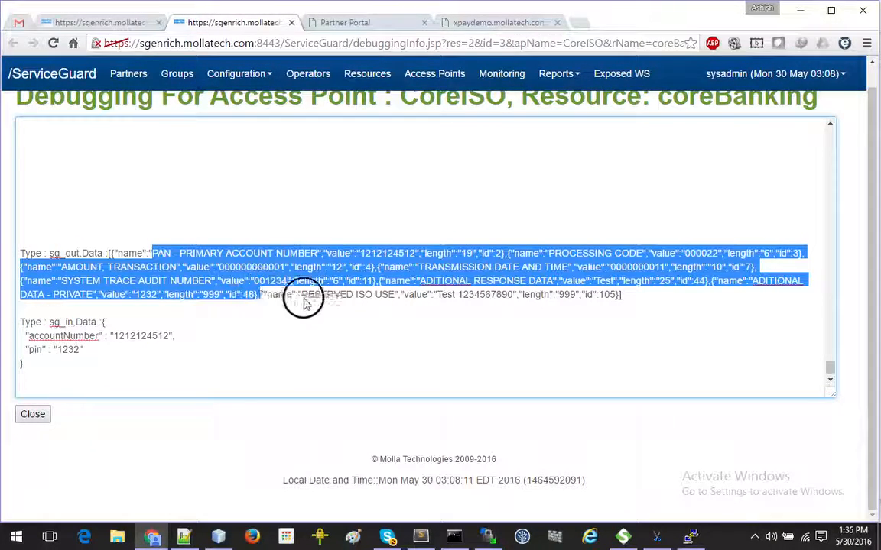
{"action": "left_click", "coordinate": [320, 318]}
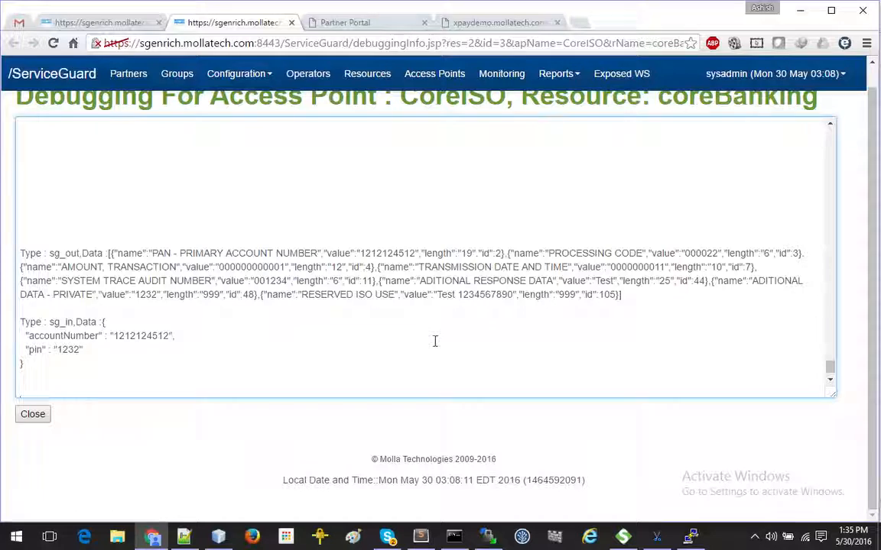
{"action": "scroll", "coordinate": [434, 341], "scroll_direction": "down", "scroll_amount": 1}
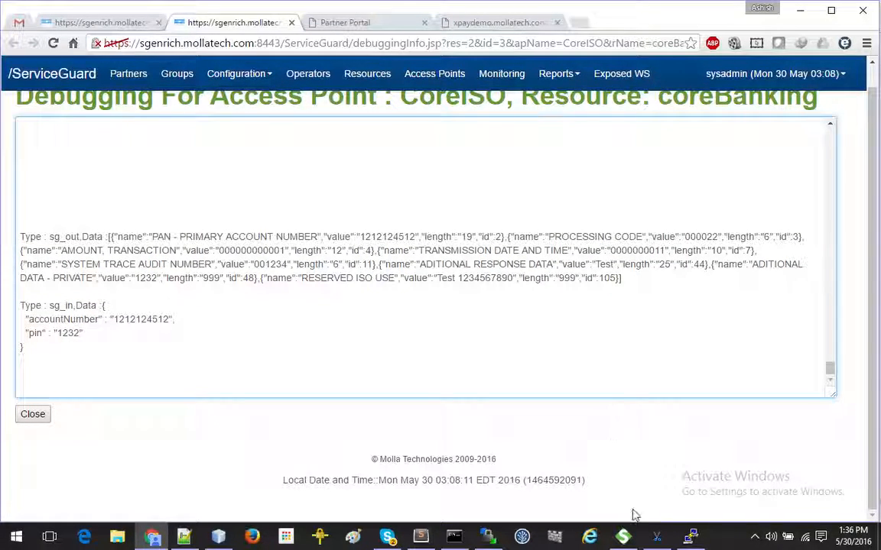
{"action": "left_click", "coordinate": [689, 537]}
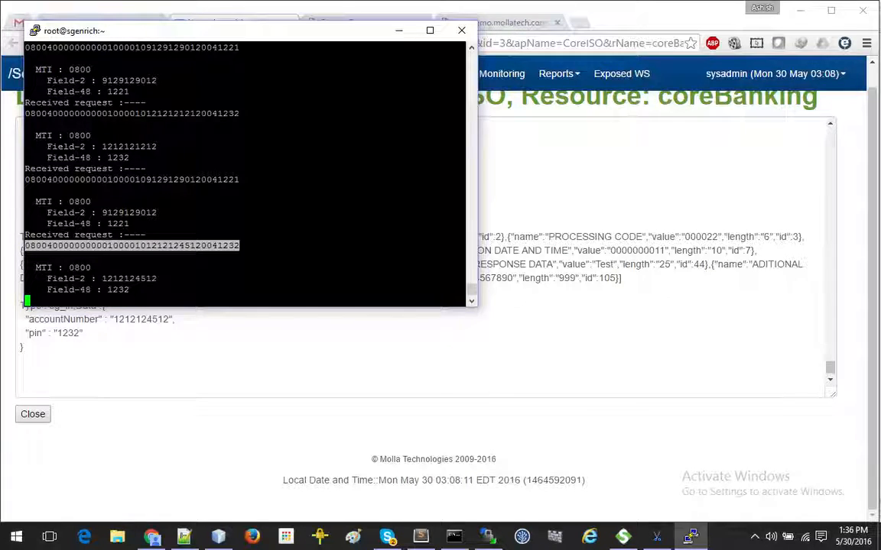
{"action": "left_click", "coordinate": [505, 330]}
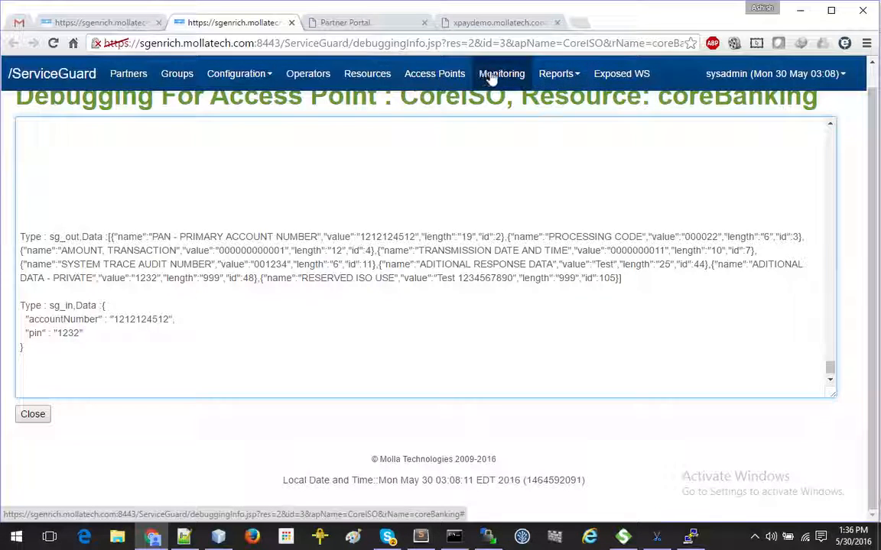
Step: View the Partner Service list, then reload the Partner Portal at its base PPortal/ address without login.jsp
{"action": "left_click", "coordinate": [379, 24]}
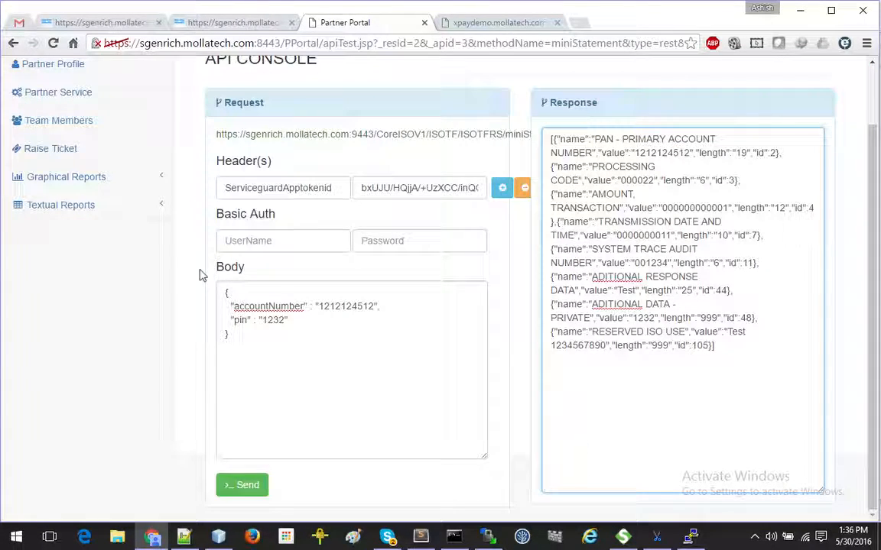
{"action": "scroll", "coordinate": [305, 305], "scroll_direction": "up", "scroll_amount": 1}
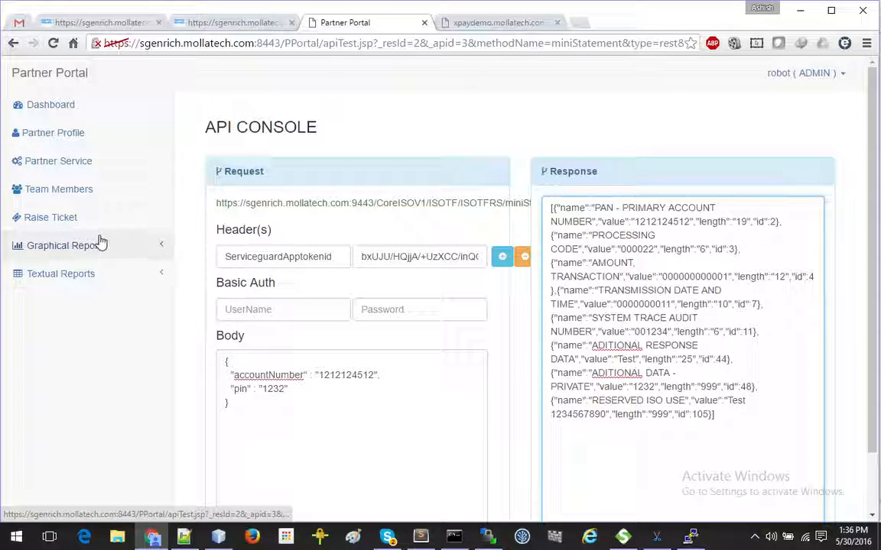
{"action": "left_click", "coordinate": [104, 166]}
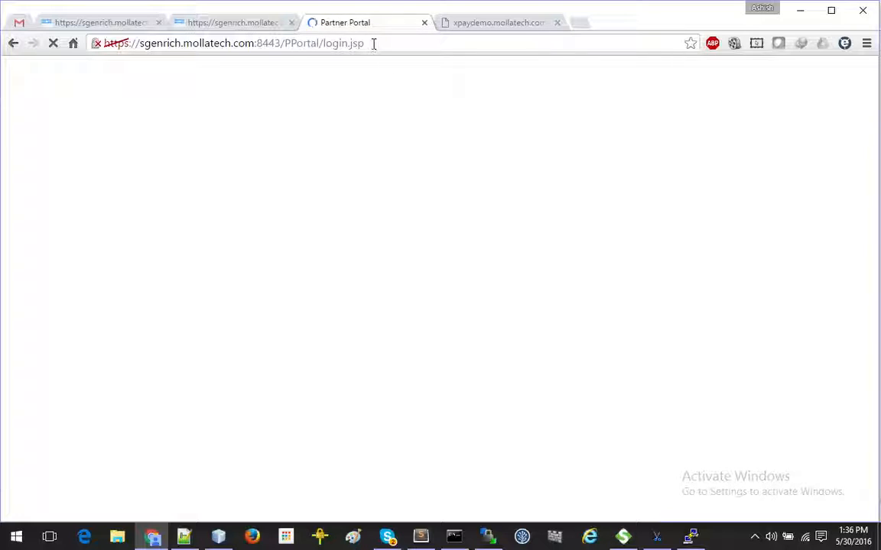
{"action": "left_click_drag", "start_coordinate": [324, 45], "coordinate": [444, 43]}
{"action": "key", "text": "BackSpace"}
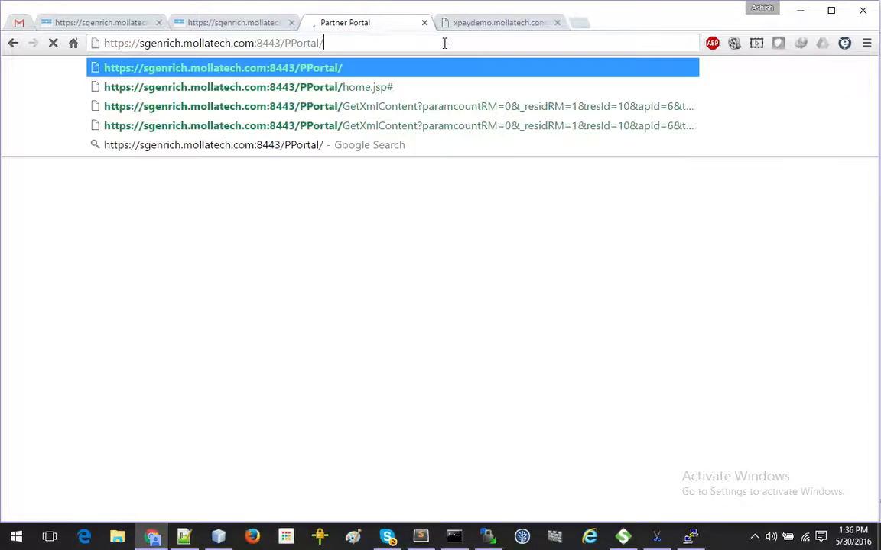
{"action": "key", "text": "Return"}
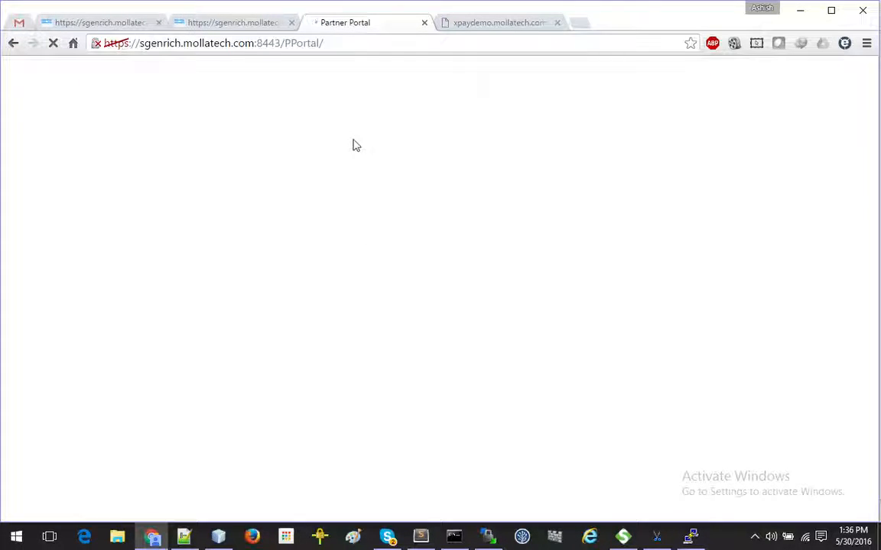
Step: Open the ServiceGuard Access Points page from the debugging log tab, then return to the Partner Portal login
{"action": "left_click", "coordinate": [251, 22]}
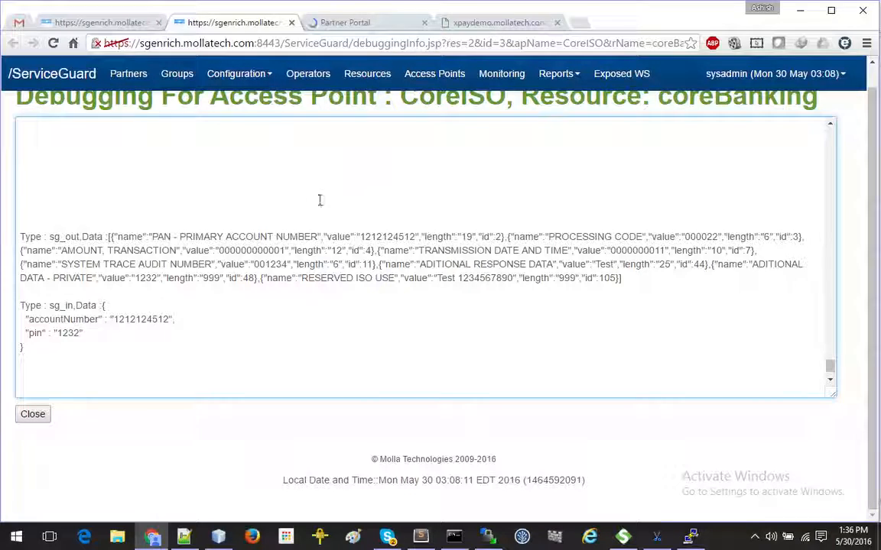
{"action": "scroll", "coordinate": [283, 239], "scroll_direction": "up", "scroll_amount": 2}
{"action": "left_click", "coordinate": [384, 25]}
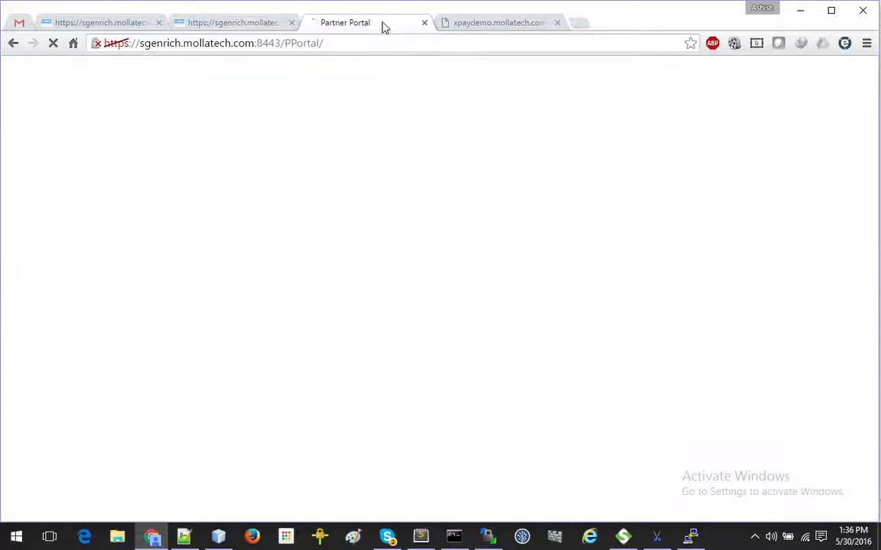
{"action": "left_click", "coordinate": [249, 27]}
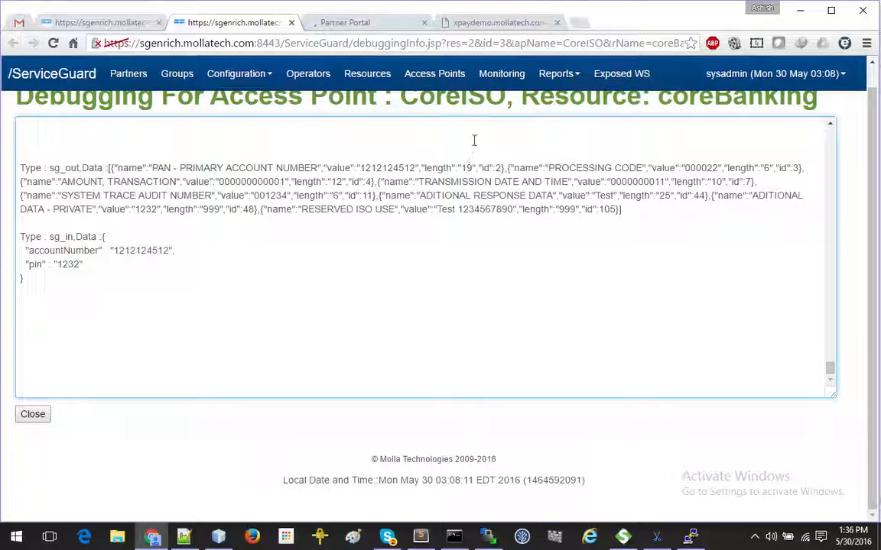
{"action": "left_click", "coordinate": [456, 82]}
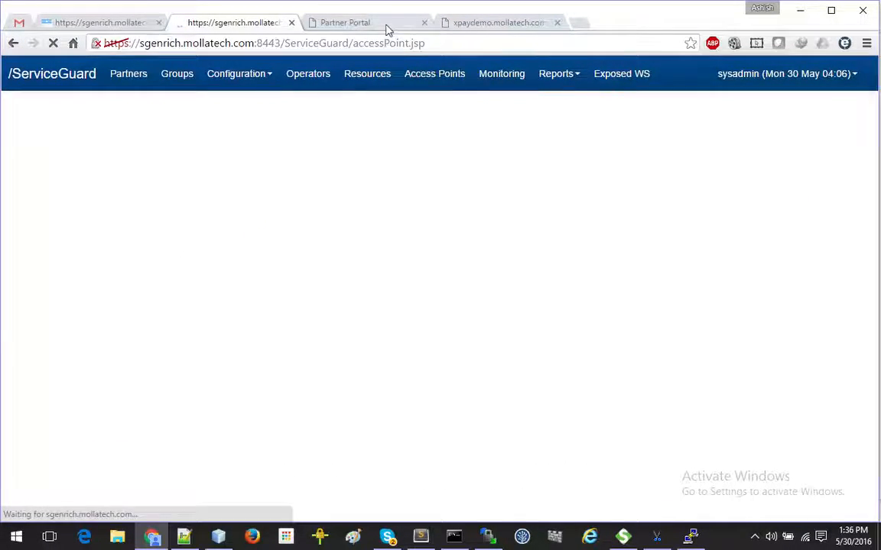
{"action": "left_click", "coordinate": [386, 24]}
Step: Log in to the Partner Portal with the partner username and password, retrying after the first attempt
{"action": "type", "text": "roo"}
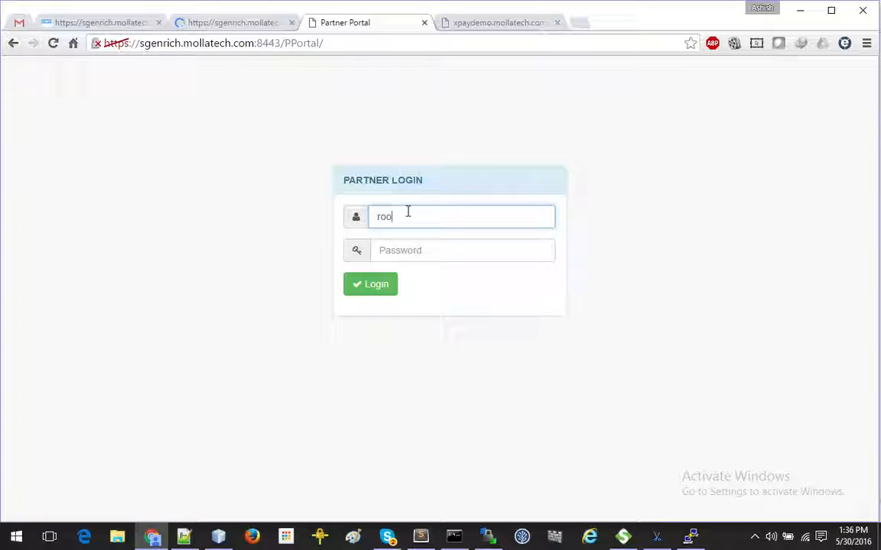
{"action": "key", "text": "BackSpace"}
{"action": "key", "text": "BackSpace"}
{"action": "type", "text": "o"}
{"action": "key", "text": "Tab"}
{"action": "type", "text": "•"}
{"action": "left_click", "coordinate": [388, 286]}
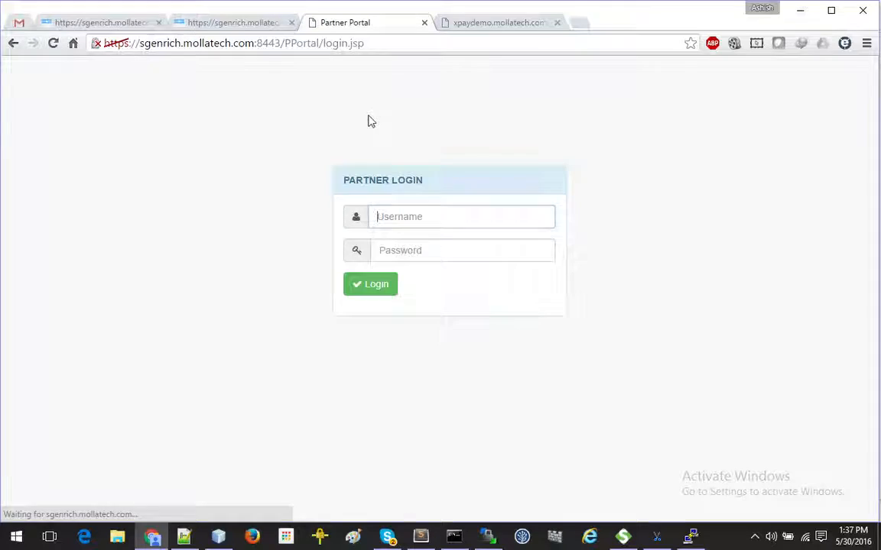
{"action": "type", "text": "obot"}
{"action": "key", "text": "Tab"}
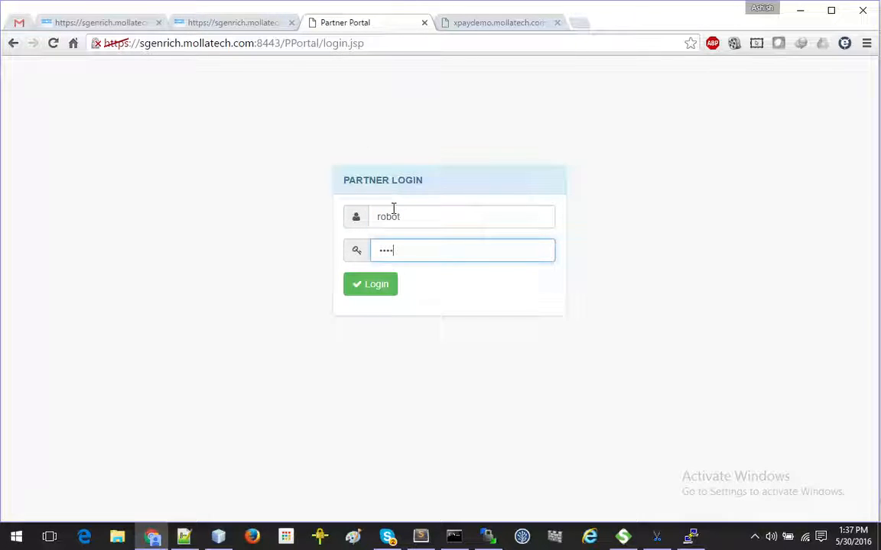
{"action": "left_click", "coordinate": [379, 280]}
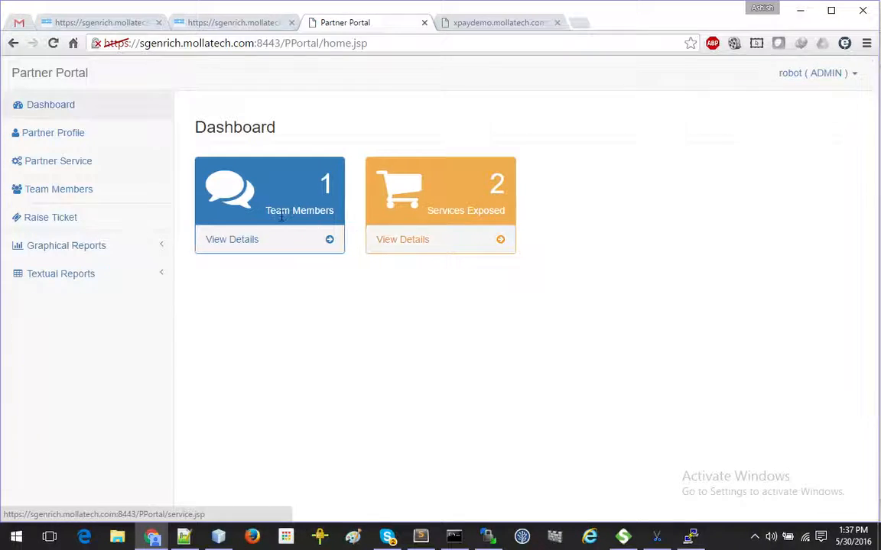
Step: From Services Exposed details, open CoreISO's transformed coreBanking WSDL URL in a new tab
{"action": "left_click", "coordinate": [429, 244]}
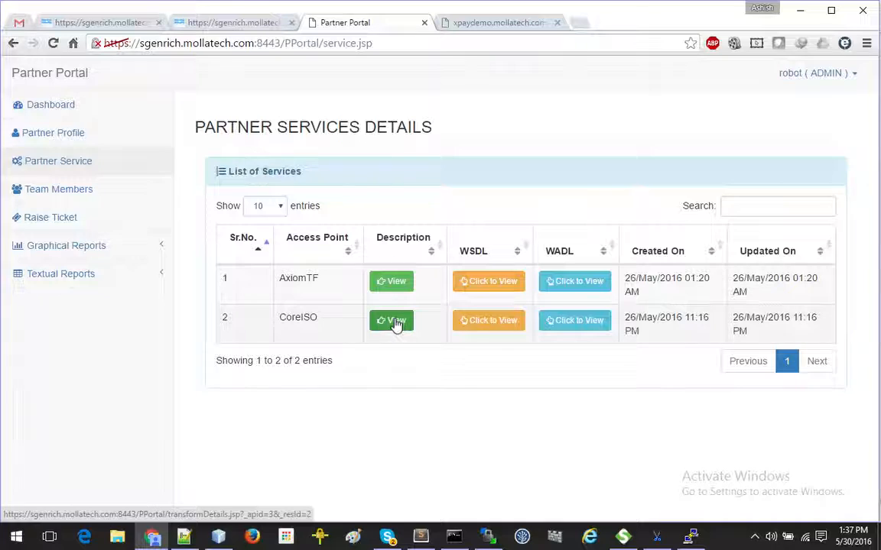
{"action": "left_click", "coordinate": [493, 320]}
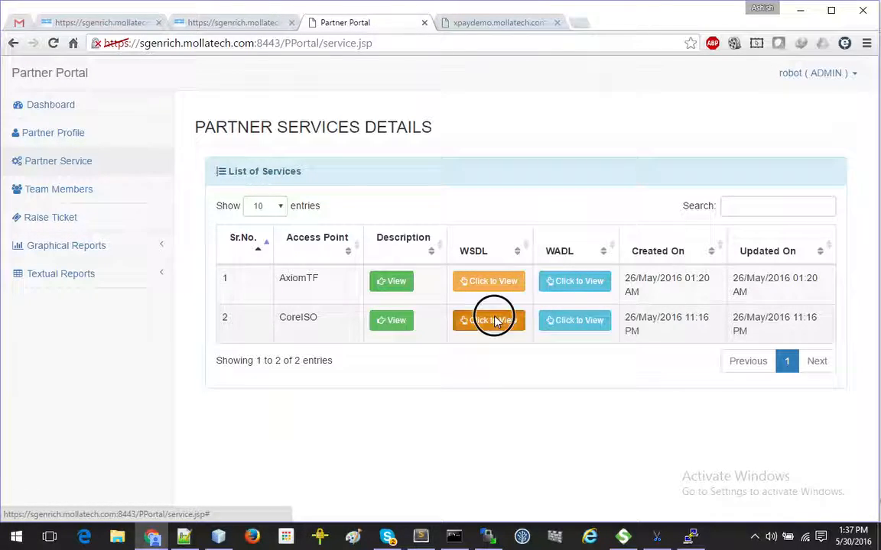
{"action": "left_click", "coordinate": [500, 133]}
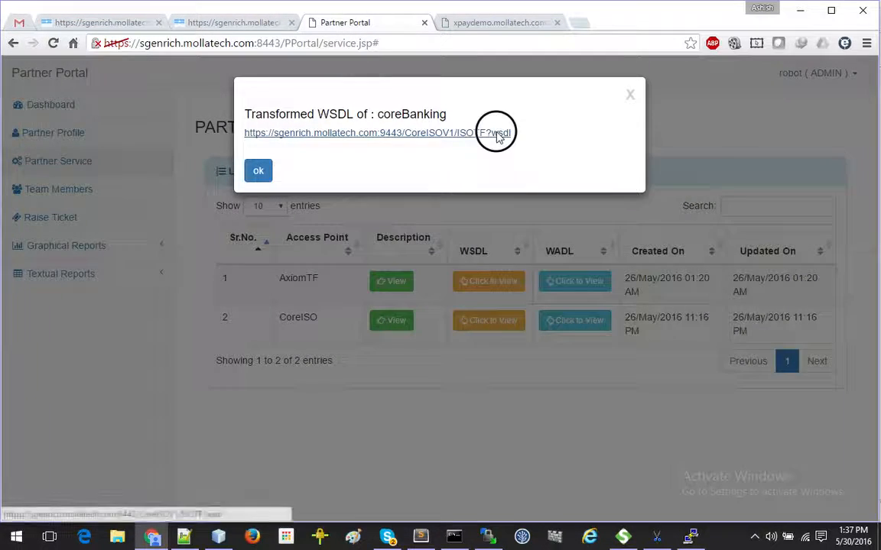
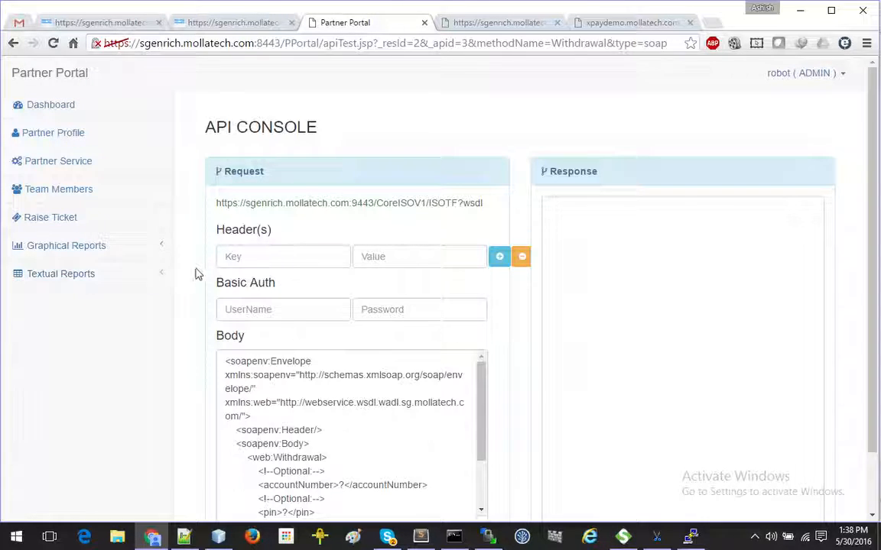
Step: Inspect the Withdrawal SOAP request body in the Partner Portal API console
{"action": "left_click", "coordinate": [289, 259]}
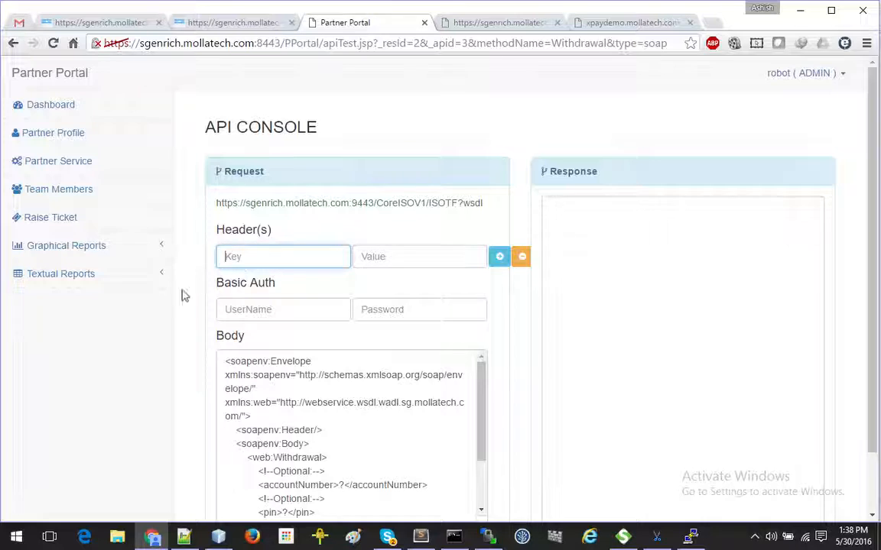
{"action": "left_click", "coordinate": [132, 250]}
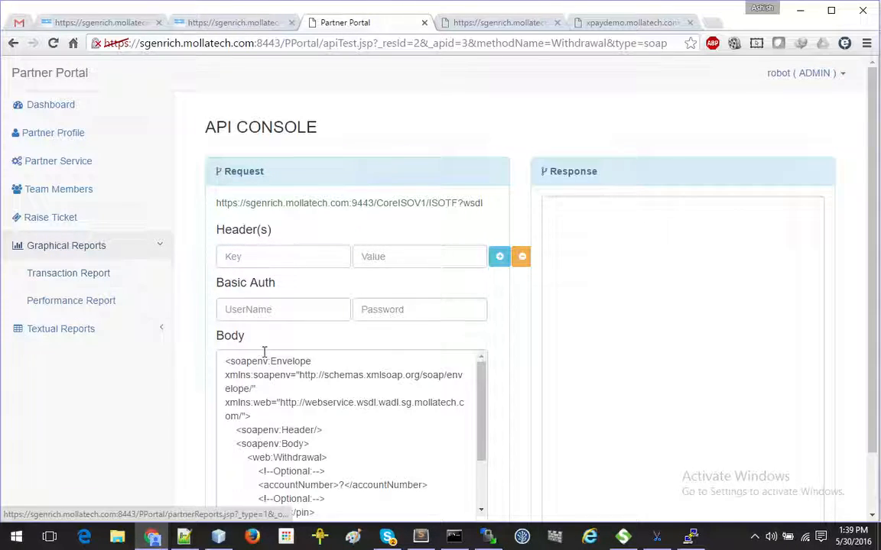
{"action": "scroll", "coordinate": [275, 364], "scroll_direction": "down", "scroll_amount": 3}
{"action": "scroll", "coordinate": [189, 435], "scroll_direction": "down", "scroll_amount": 1}
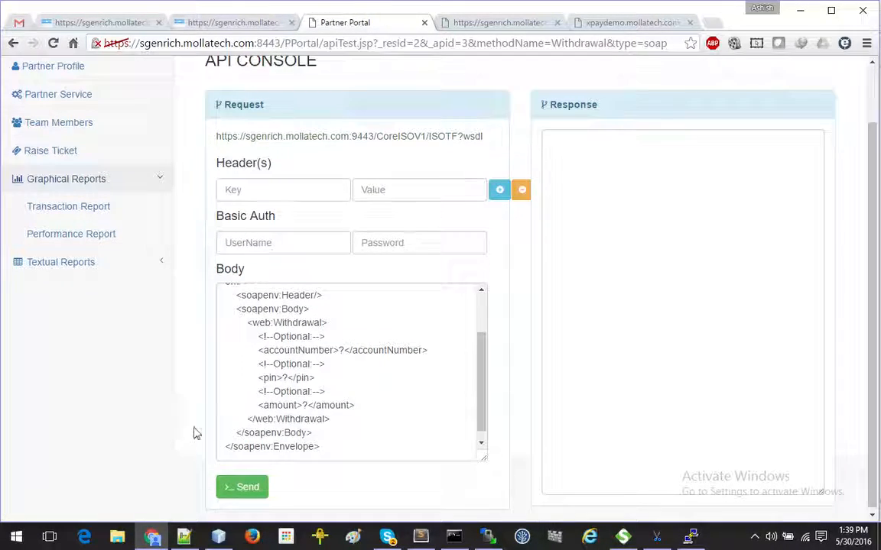
{"action": "scroll", "coordinate": [306, 405], "scroll_direction": "down", "scroll_amount": 1}
{"action": "left_click_drag", "start_coordinate": [302, 313], "coordinate": [308, 381]}
{"action": "left_click", "coordinate": [356, 395]}
{"action": "scroll", "coordinate": [470, 289], "scroll_direction": "up", "scroll_amount": 3}
Step: Check the header key/value and basic auth fields, then return to ServiceGuard's List of ISO Methods
{"action": "left_click", "coordinate": [331, 191]}
{"action": "left_click", "coordinate": [419, 196]}
{"action": "left_click", "coordinate": [338, 240]}
{"action": "left_click", "coordinate": [401, 243]}
{"action": "scroll", "coordinate": [500, 304], "scroll_direction": "up", "scroll_amount": 1}
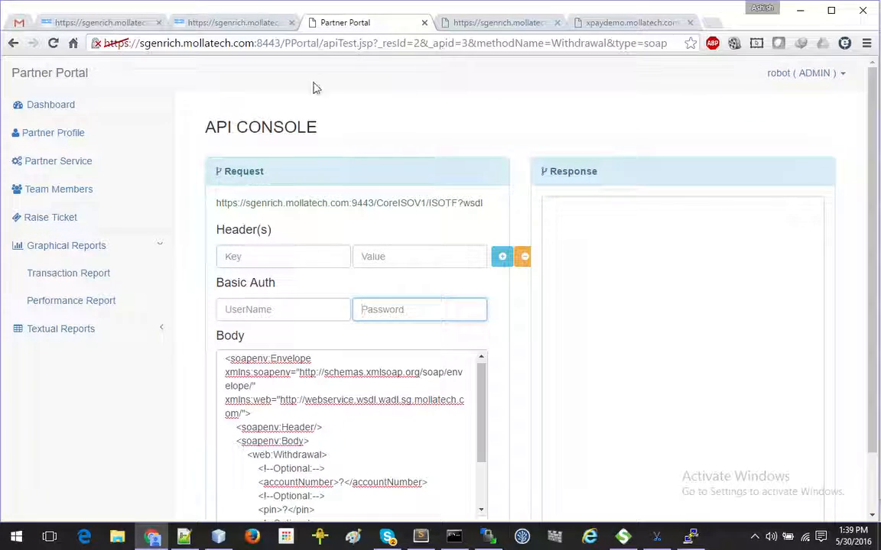
{"action": "left_click", "coordinate": [118, 26]}
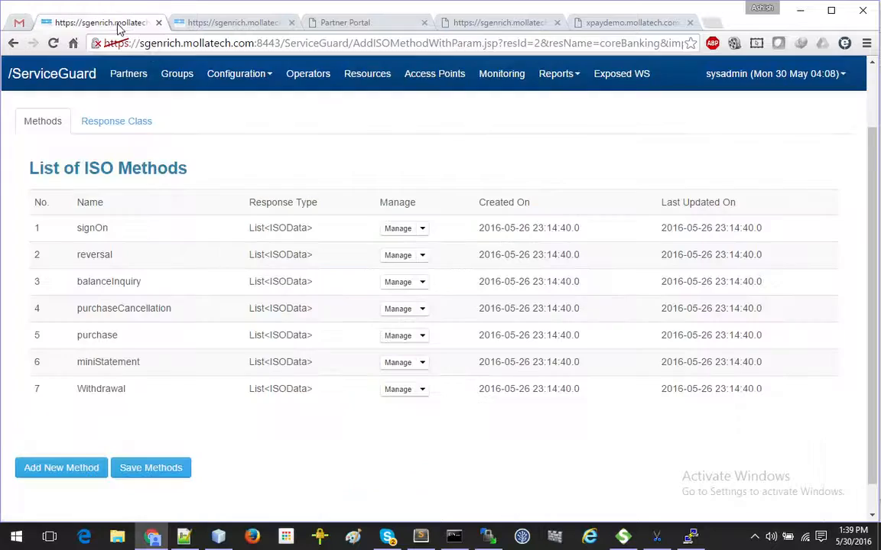
Step: From Monitoring's Resource Monitor Management, open the XPAYTest monitor's report page
{"action": "left_click", "coordinate": [505, 74]}
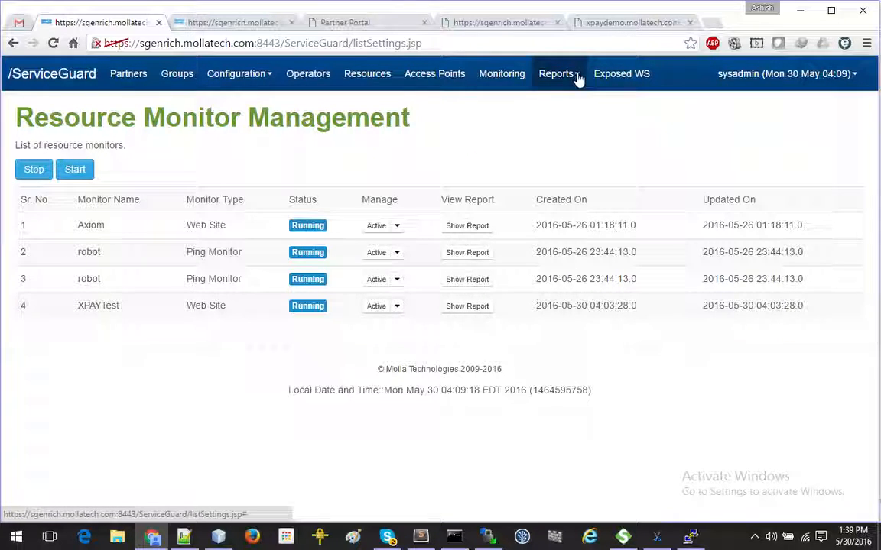
{"action": "left_click", "coordinate": [457, 308]}
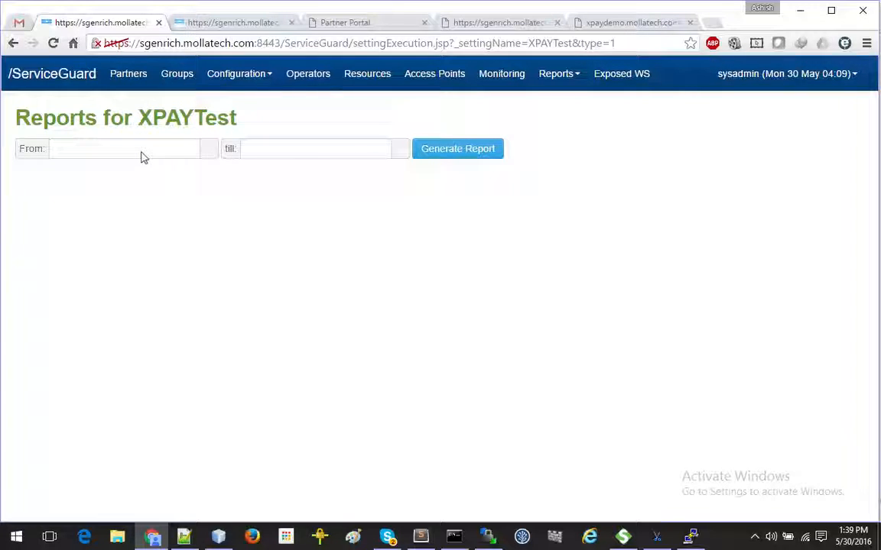
Step: Generate the XPAYTest report for 05/29/2016 to 05/31/2016 and view its historical report
{"action": "left_click", "coordinate": [169, 149]}
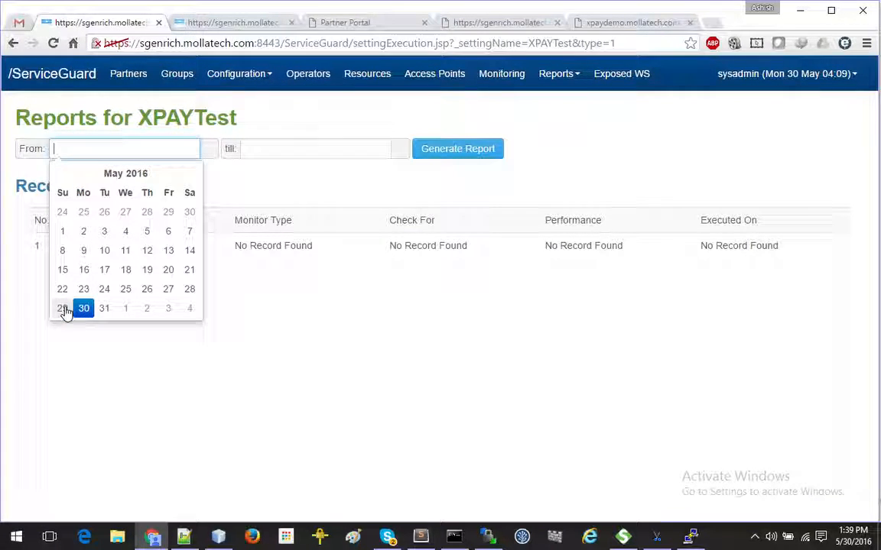
{"action": "left_click", "coordinate": [63, 308]}
{"action": "left_click", "coordinate": [282, 145]}
{"action": "left_click", "coordinate": [295, 308]}
{"action": "left_click", "coordinate": [459, 158]}
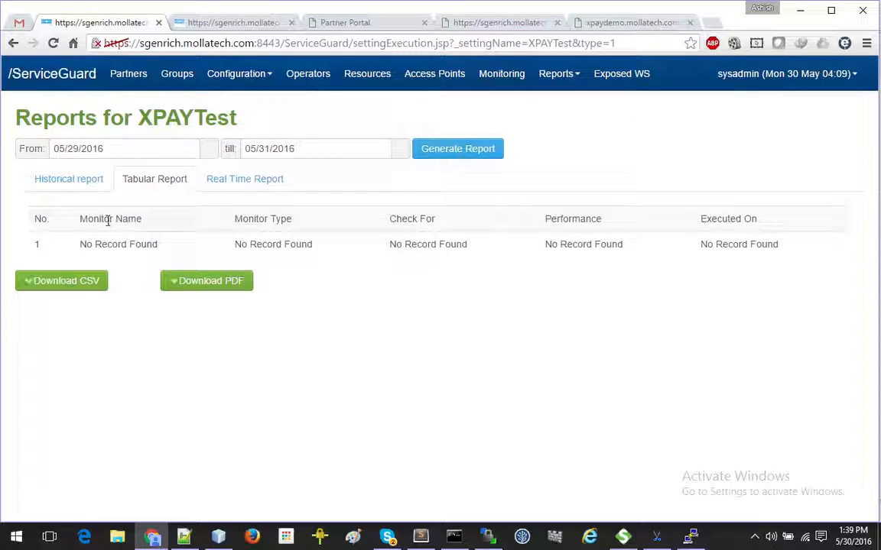
{"action": "left_click", "coordinate": [83, 185]}
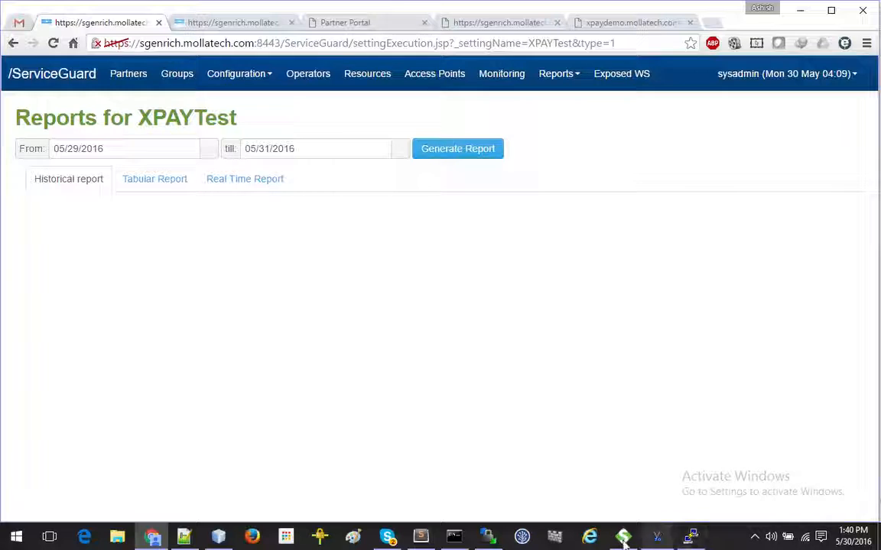
Step: Check the PuTTY server log of received 0800 requests, adding blank lines after it
{"action": "left_click", "coordinate": [690, 537]}
{"action": "left_click", "coordinate": [331, 279]}
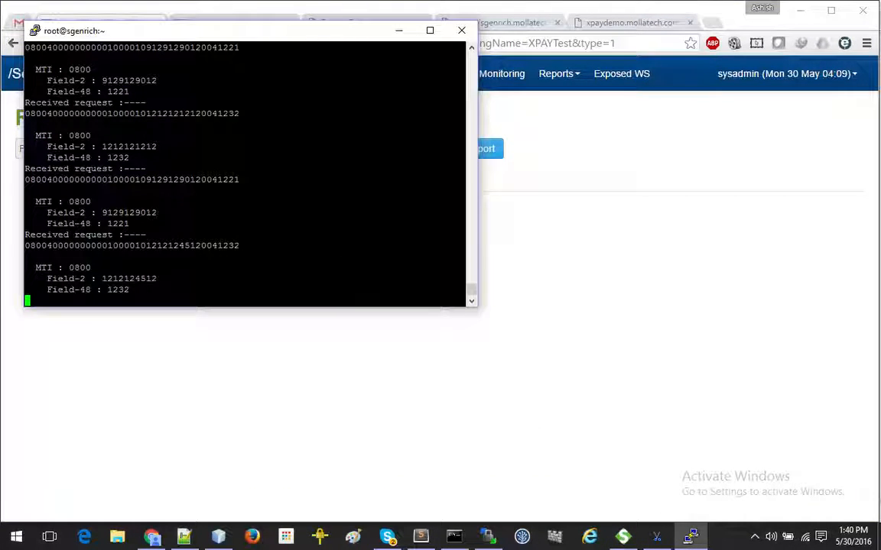
{"action": "key", "text": "Return"}
{"action": "key", "text": "Return"}
{"action": "key", "text": "Return"}
Step: In SoapUI's miniStatement request, enter a new PIN and select the account number value
{"action": "left_click", "coordinate": [625, 538]}
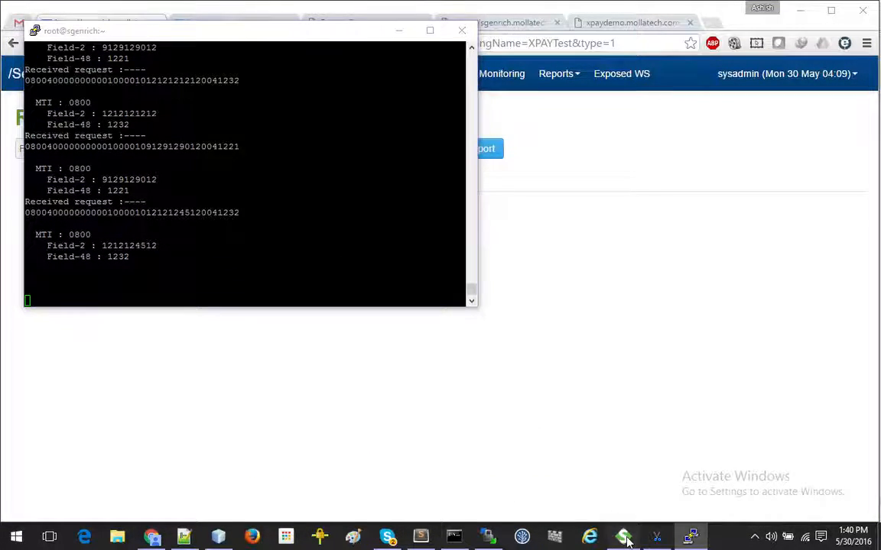
{"action": "double_click", "coordinate": [313, 208]}
{"action": "type", "text": "12345"}
{"action": "double_click", "coordinate": [386, 187]}
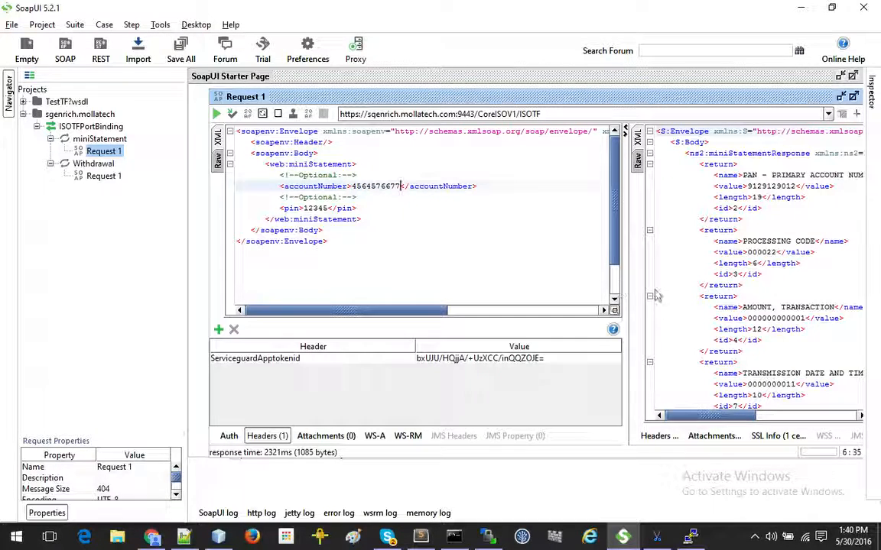
Step: Enter a new account number, clear the old response, resend miniStatement, and view the terminal log
{"action": "left_click", "coordinate": [647, 293]}
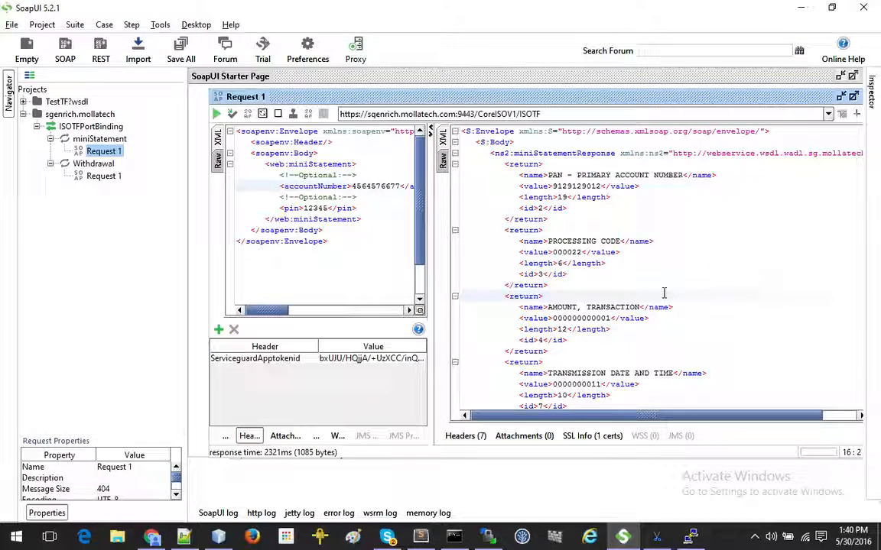
{"action": "key", "text": "ctrl+a"}
{"action": "key", "text": "BackSpace"}
{"action": "left_click", "coordinate": [217, 116]}
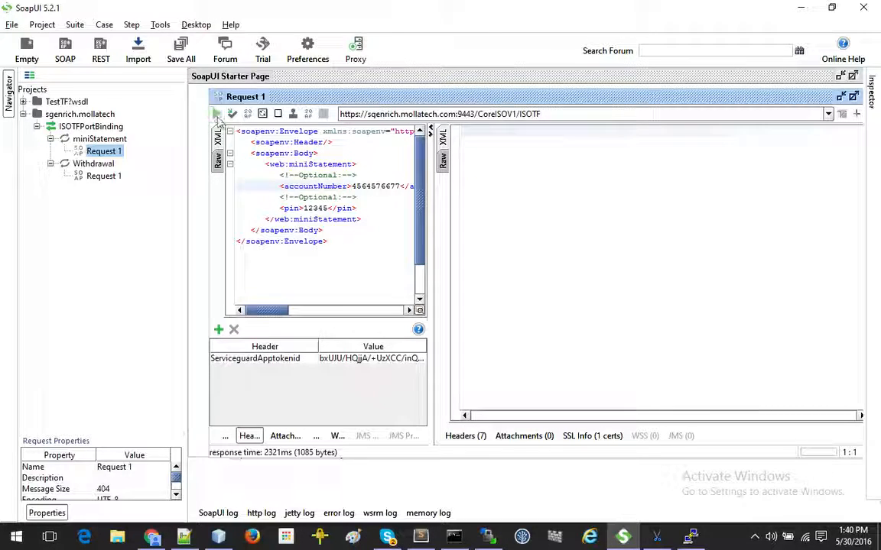
{"action": "left_click", "coordinate": [690, 537]}
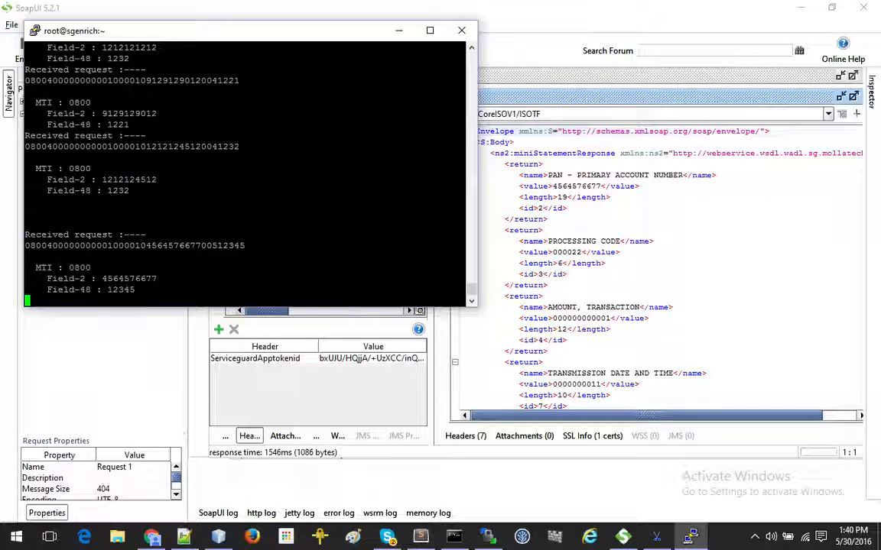
Step: Move the PuTTY window to the right side, beside SoapUI's request editor
{"action": "left_click_drag", "start_coordinate": [305, 33], "coordinate": [694, 117]}
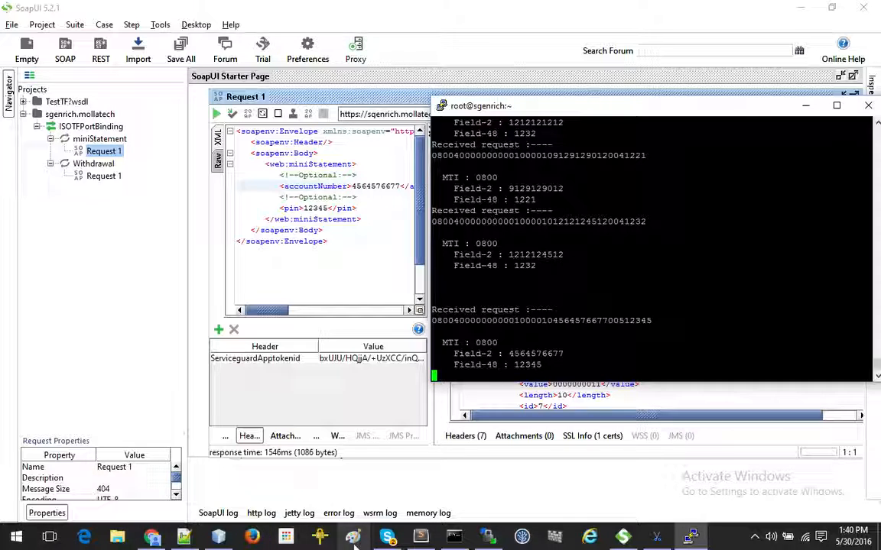
Step: Open ServiceGuard's report filter page and select access point CoreISO with group Test
{"action": "left_click", "coordinate": [152, 537]}
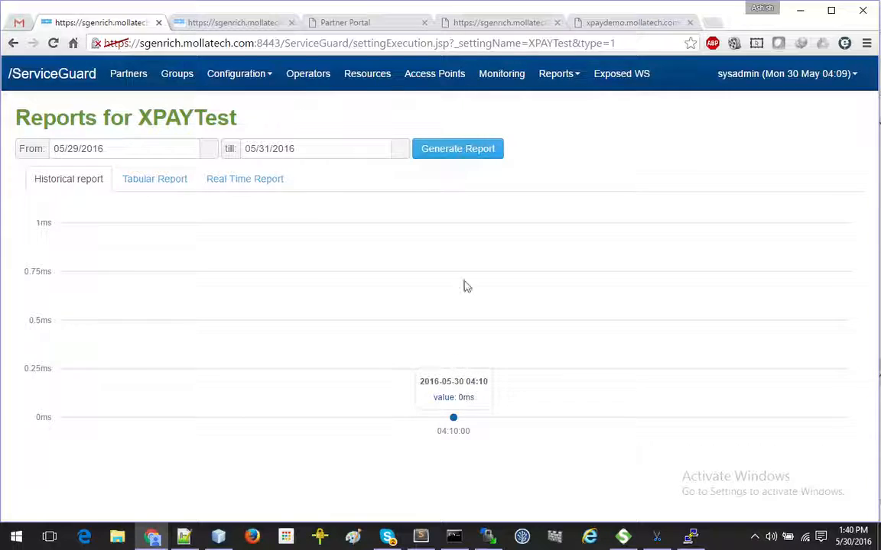
{"action": "left_click", "coordinate": [573, 72]}
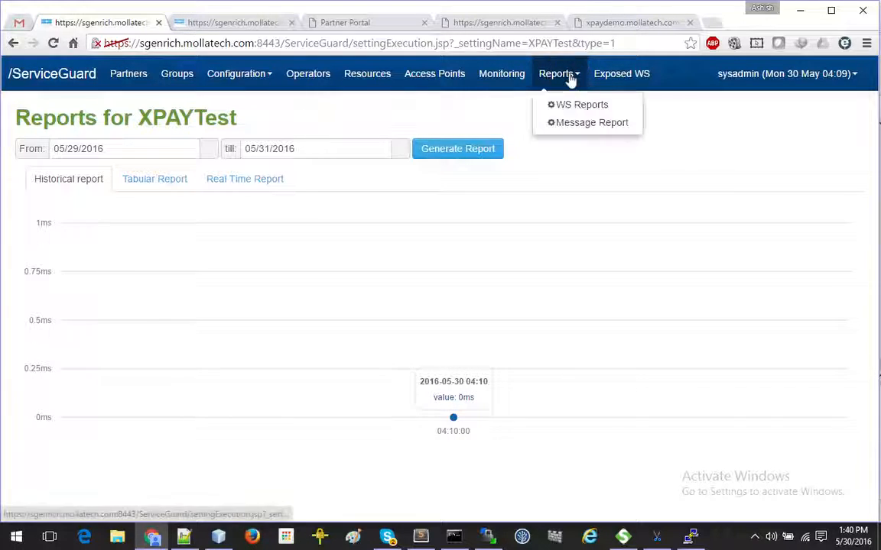
{"action": "left_click", "coordinate": [587, 112]}
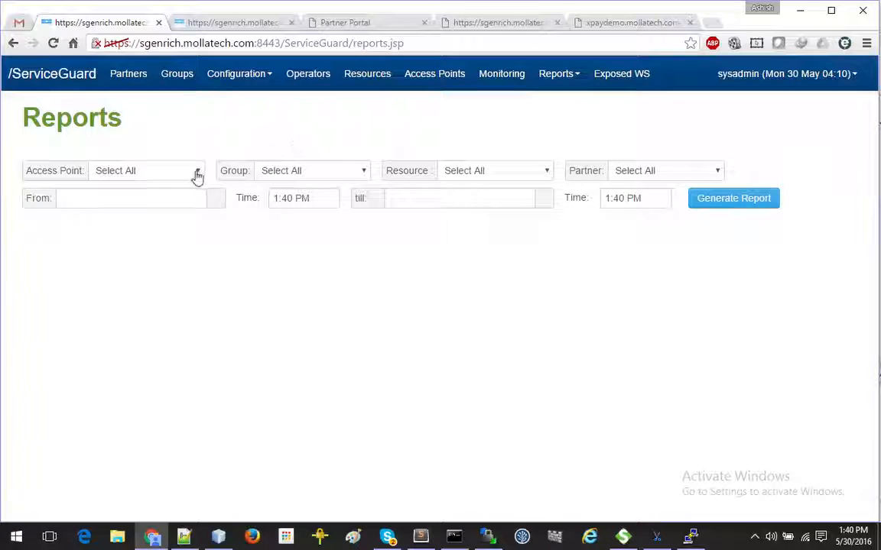
{"action": "left_click", "coordinate": [194, 175]}
{"action": "left_click", "coordinate": [168, 223]}
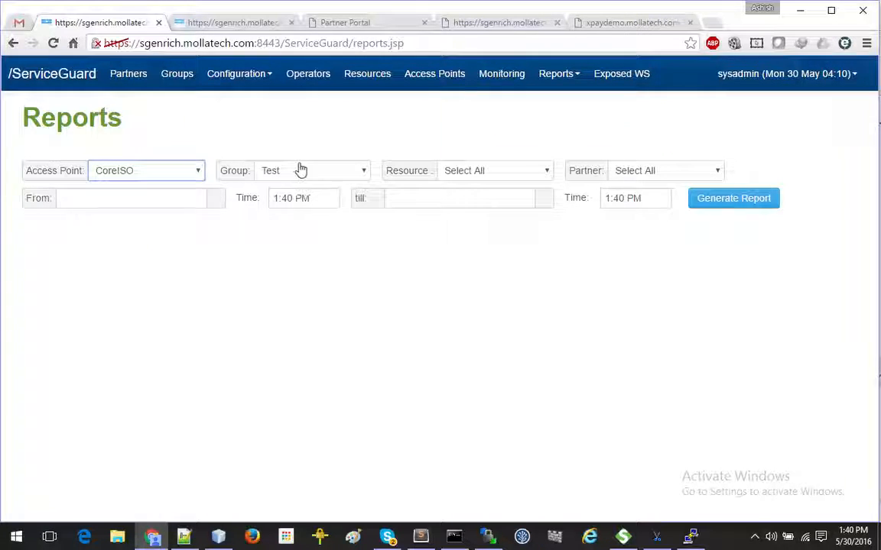
{"action": "left_click", "coordinate": [313, 170]}
{"action": "left_click", "coordinate": [312, 191]}
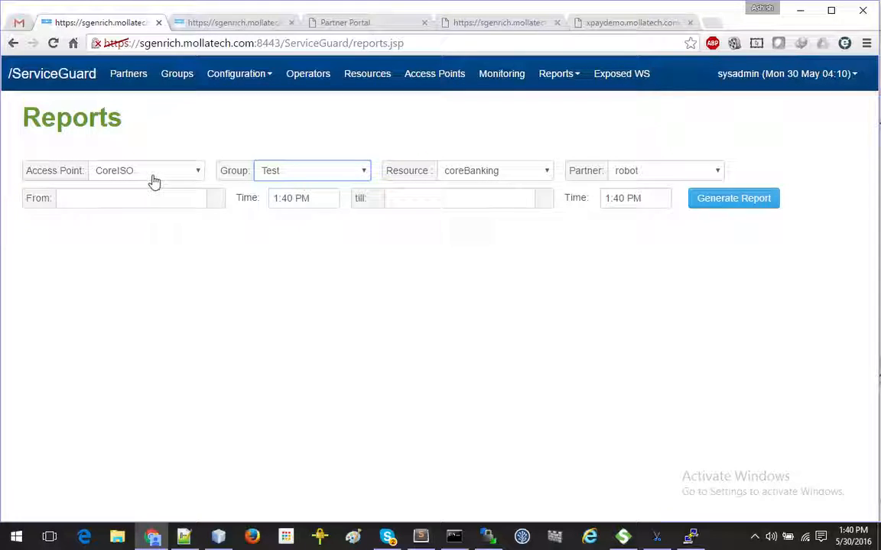
Step: Generate the coreBanking report for partner robot from 05/29/2016 to 05/31/2016
{"action": "left_click", "coordinate": [480, 173]}
{"action": "left_click", "coordinate": [478, 189]}
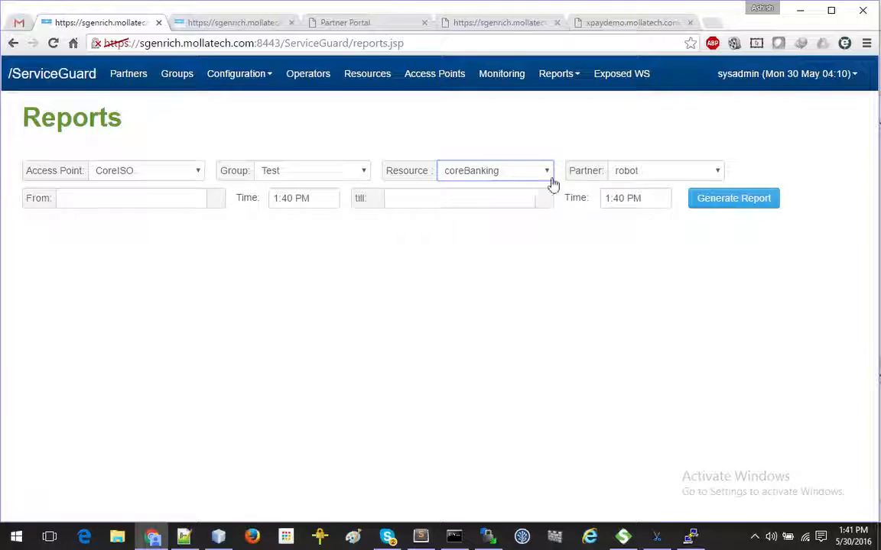
{"action": "left_click", "coordinate": [655, 172]}
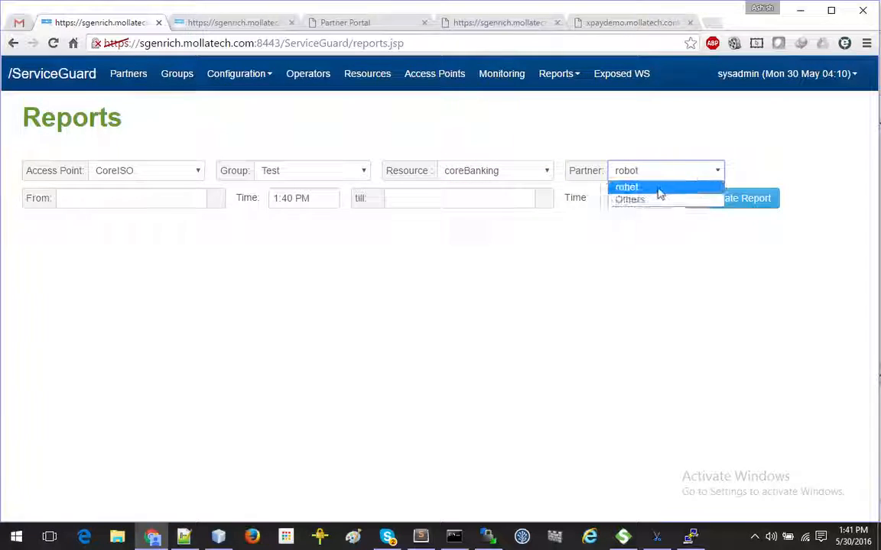
{"action": "left_click", "coordinate": [659, 191]}
{"action": "left_click", "coordinate": [116, 201]}
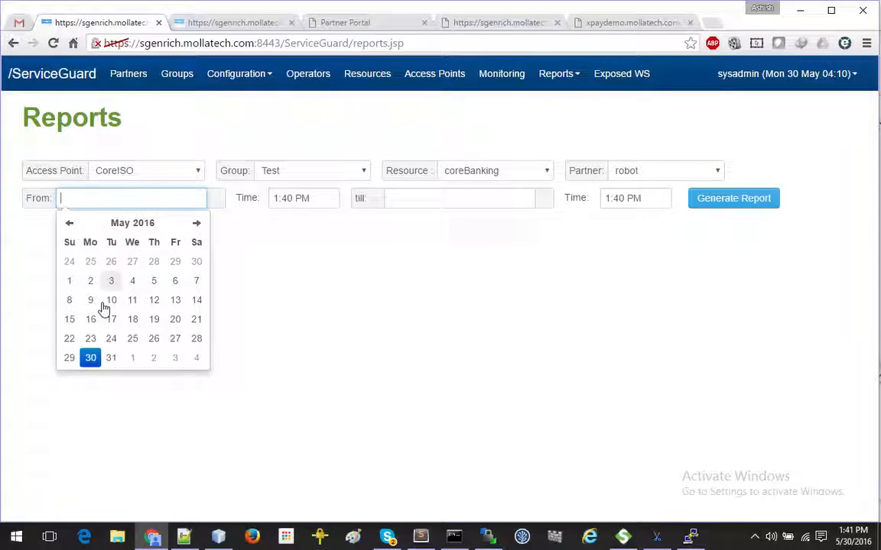
{"action": "left_click", "coordinate": [70, 358]}
{"action": "left_click", "coordinate": [417, 199]}
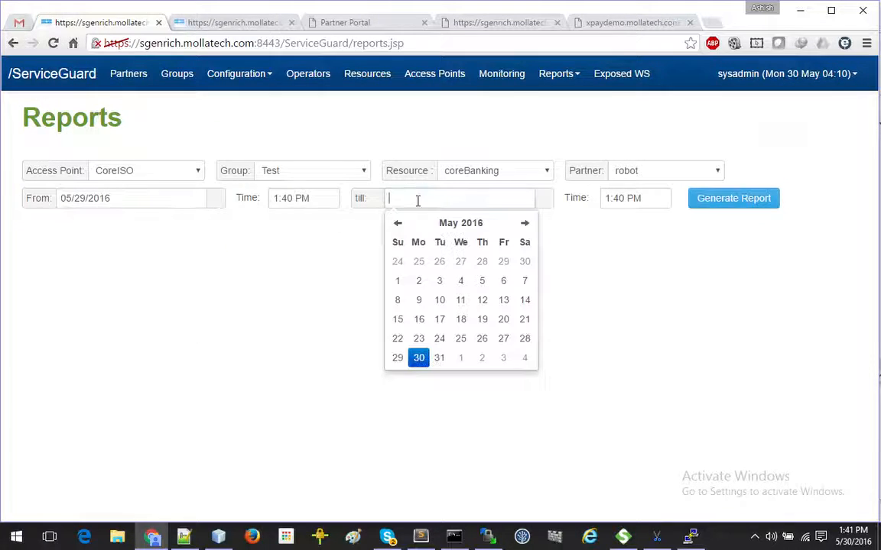
{"action": "left_click", "coordinate": [440, 357]}
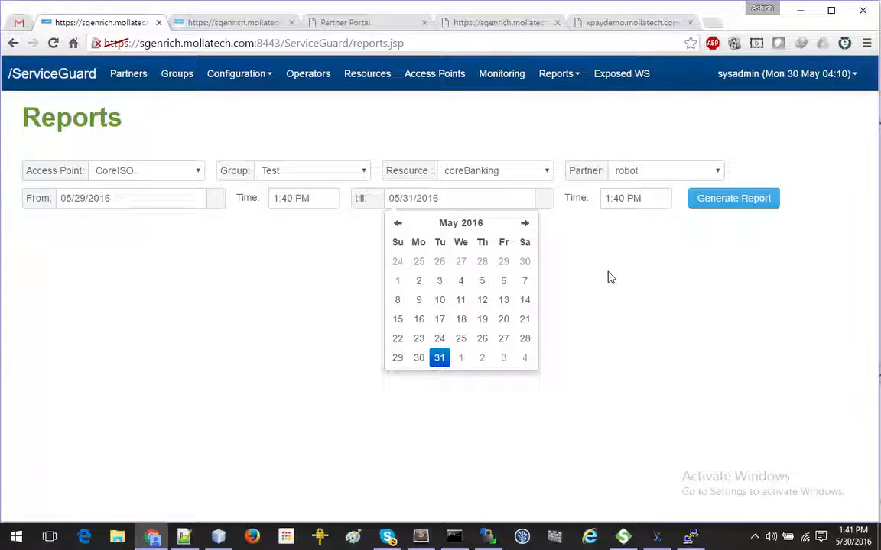
{"action": "left_click", "coordinate": [748, 211]}
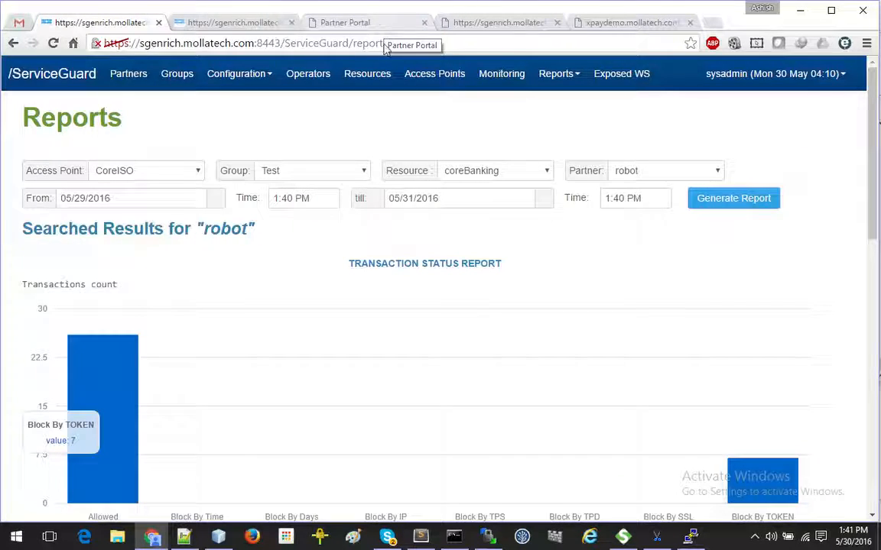
{"action": "scroll", "coordinate": [358, 277], "scroll_direction": "down", "scroll_amount": 3}
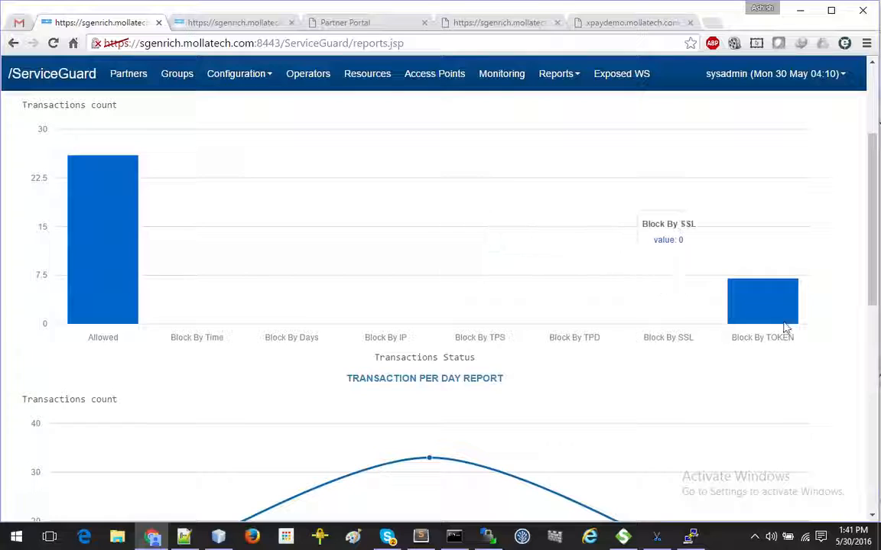
{"action": "scroll", "coordinate": [768, 309], "scroll_direction": "down", "scroll_amount": 3}
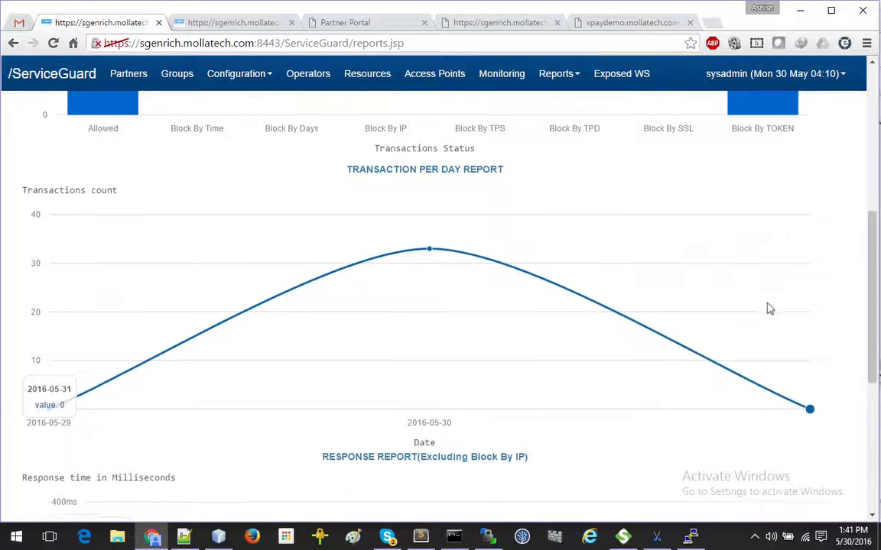
{"action": "scroll", "coordinate": [769, 309], "scroll_direction": "down", "scroll_amount": 1}
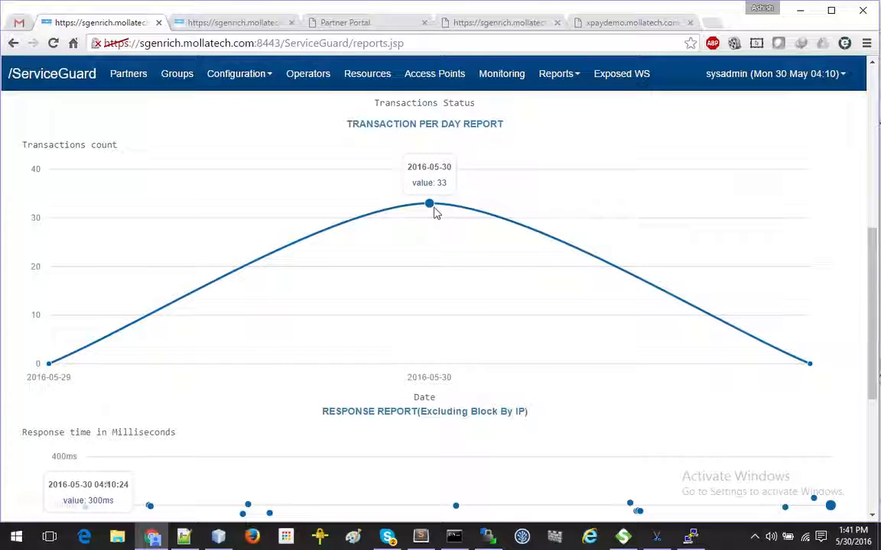
{"action": "scroll", "coordinate": [450, 338], "scroll_direction": "down", "scroll_amount": 6}
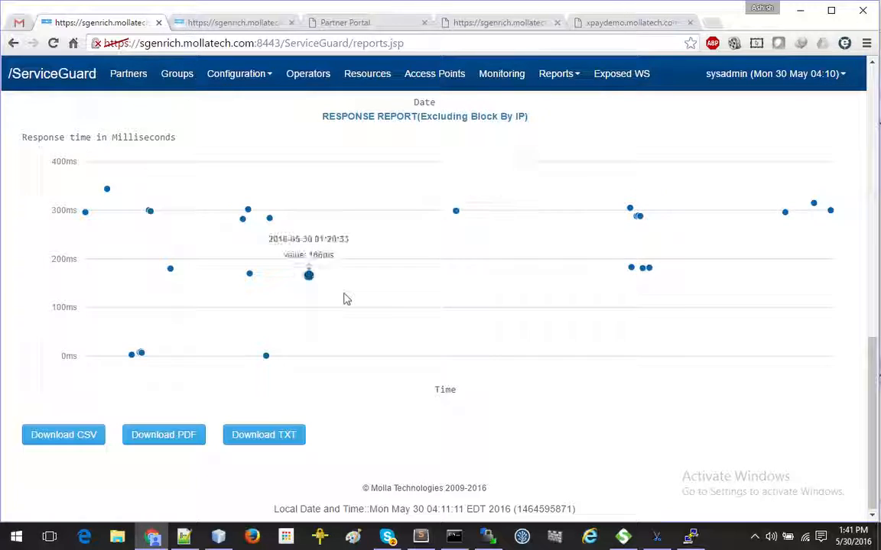
{"action": "scroll", "coordinate": [344, 298], "scroll_direction": "up", "scroll_amount": 5}
{"action": "scroll", "coordinate": [344, 321], "scroll_direction": "up", "scroll_amount": 4}
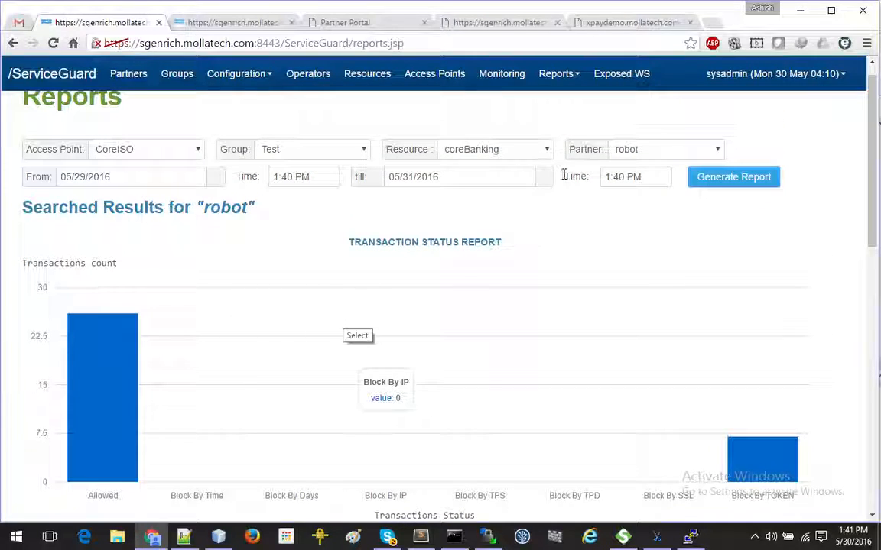
Step: Regenerate the report for partner Others and scroll through its all-zero charts
{"action": "left_click", "coordinate": [620, 153]}
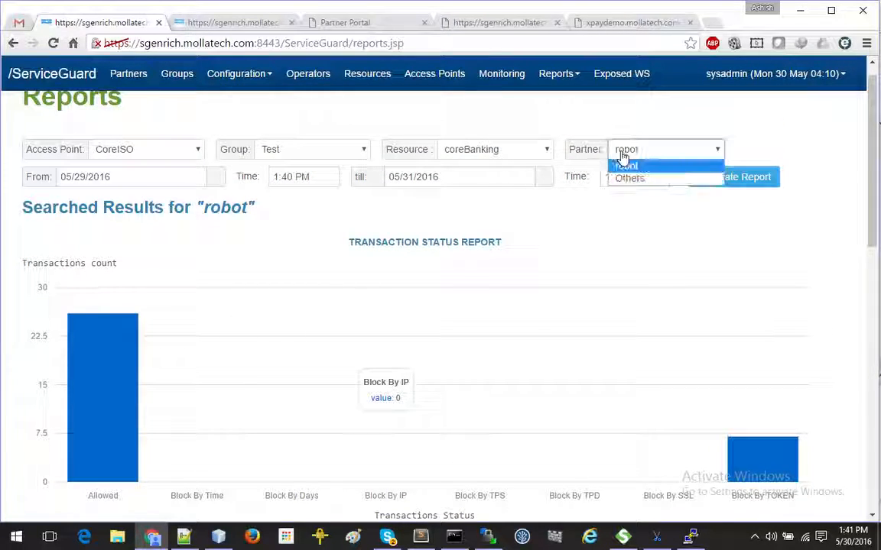
{"action": "left_click", "coordinate": [626, 179]}
{"action": "left_click", "coordinate": [730, 178]}
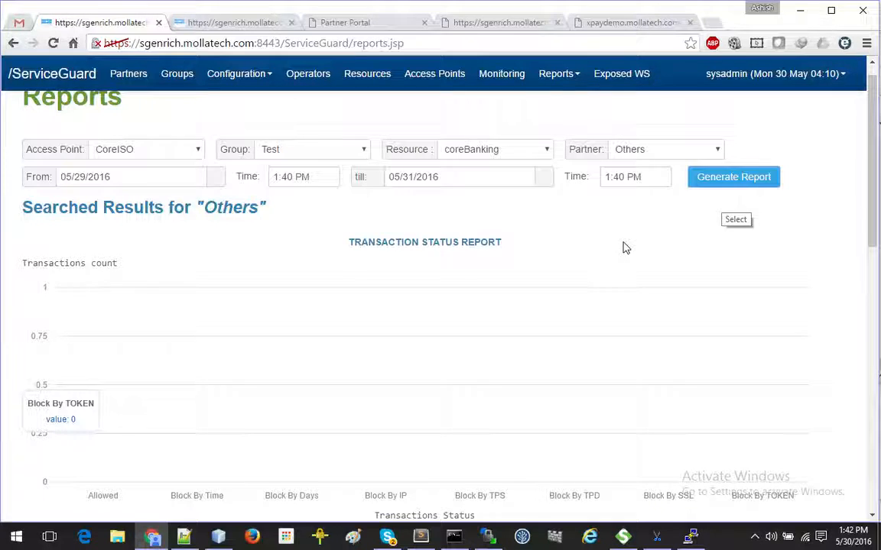
{"action": "scroll", "coordinate": [625, 247], "scroll_direction": "up", "scroll_amount": 1}
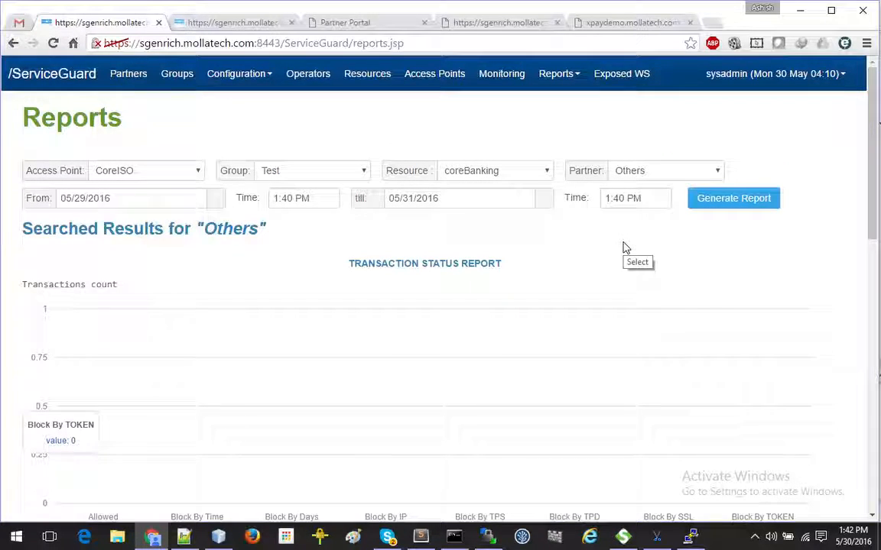
{"action": "scroll", "coordinate": [624, 247], "scroll_direction": "down", "scroll_amount": 1}
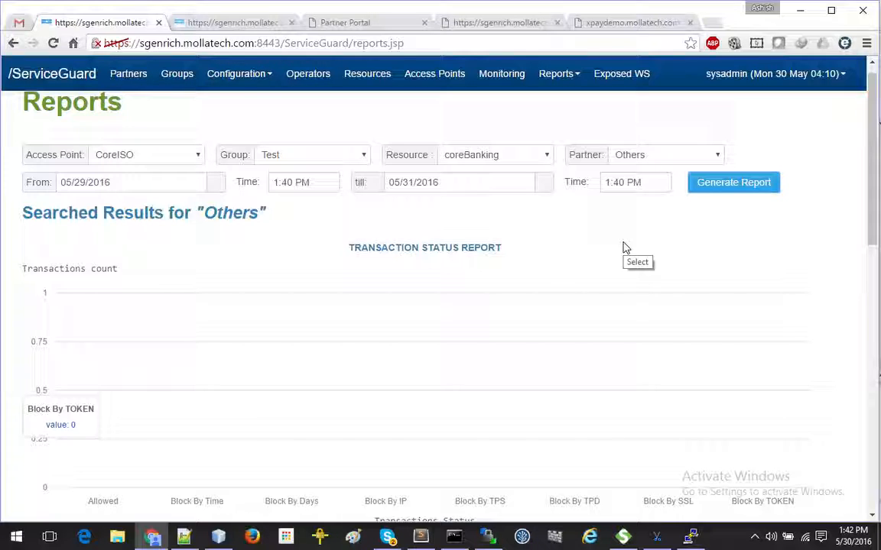
{"action": "scroll", "coordinate": [623, 247], "scroll_direction": "down", "scroll_amount": 3}
{"action": "scroll", "coordinate": [623, 247], "scroll_direction": "down", "scroll_amount": 9}
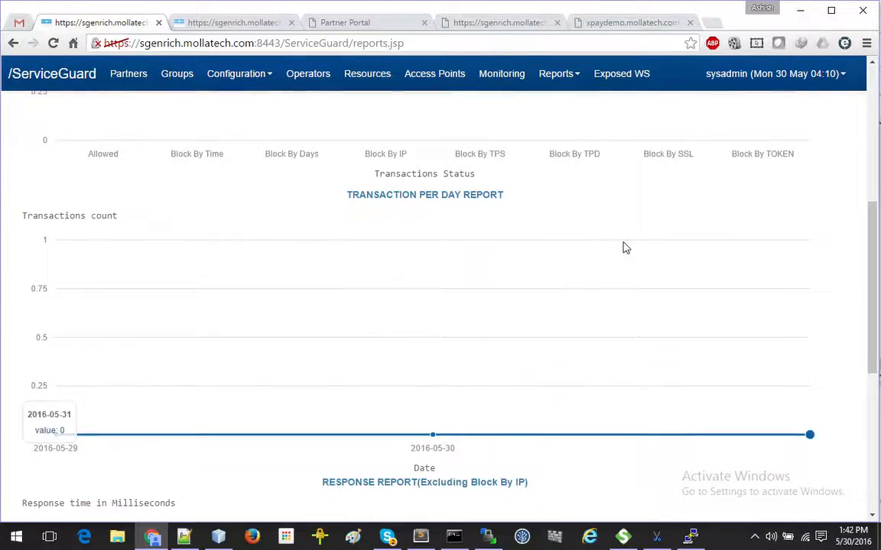
{"action": "scroll", "coordinate": [623, 247], "scroll_direction": "down", "scroll_amount": 3}
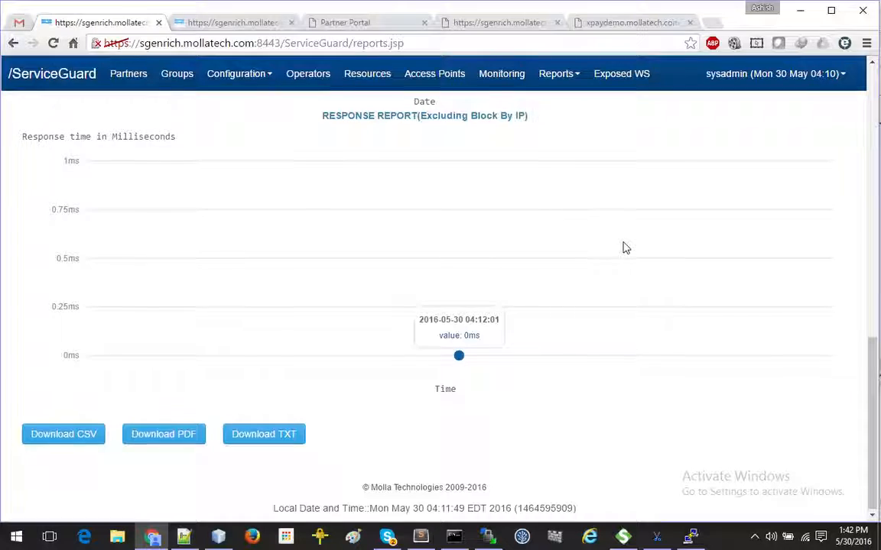
Step: Switch to PowerPoint and show slide 39, Service Guard Offering
{"action": "mouse_move", "coordinate": [340, 538]}
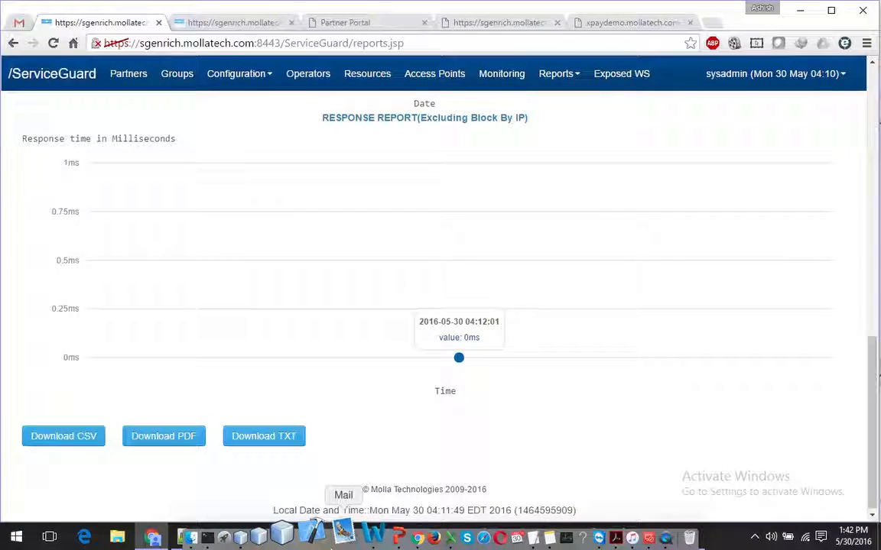
{"action": "left_click", "coordinate": [370, 538]}
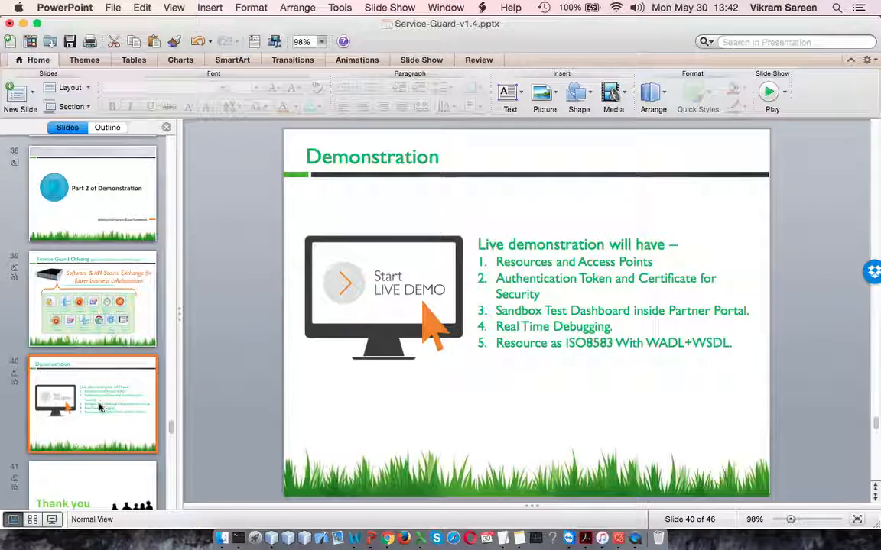
{"action": "left_click", "coordinate": [115, 315]}
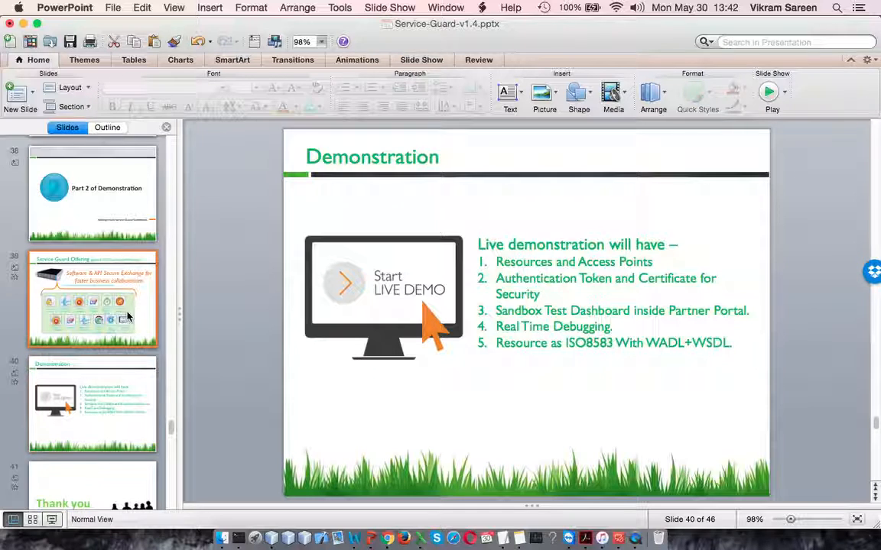